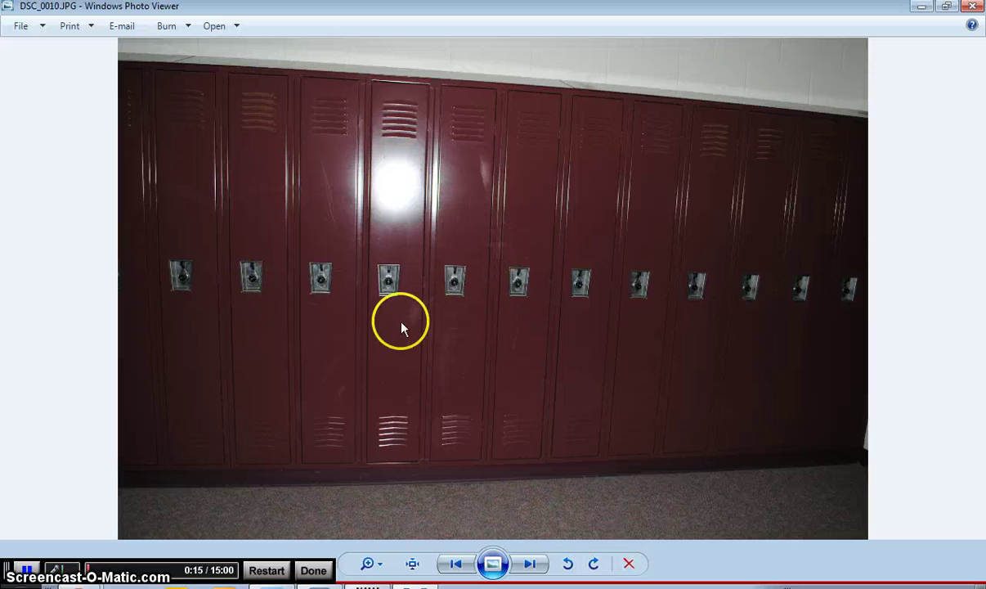
View the DSC_0009.JPG photo of the model and switch to Photoshop
key("Left")
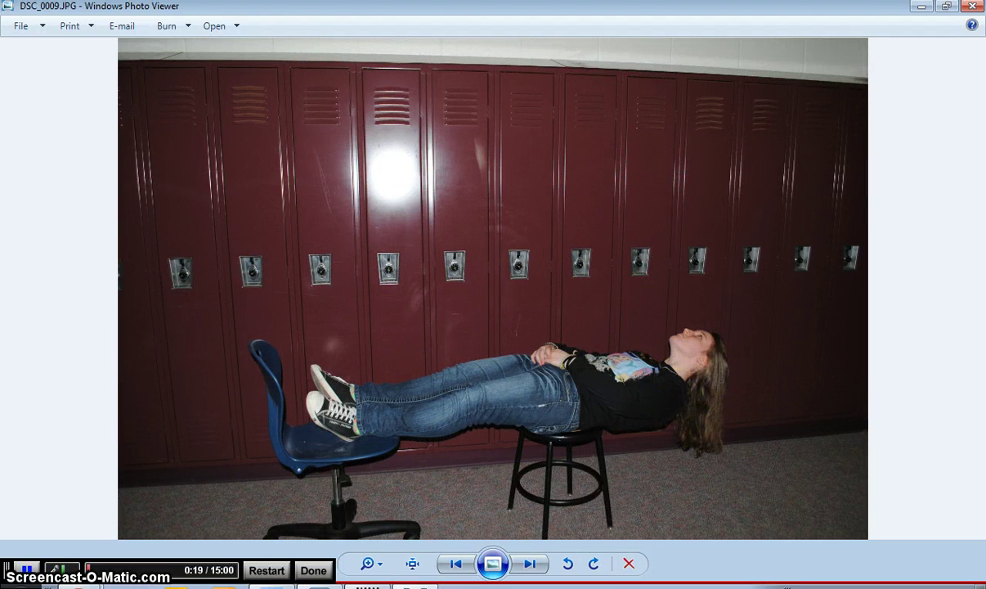
key("alt+Tab")
key("alt+Tab")
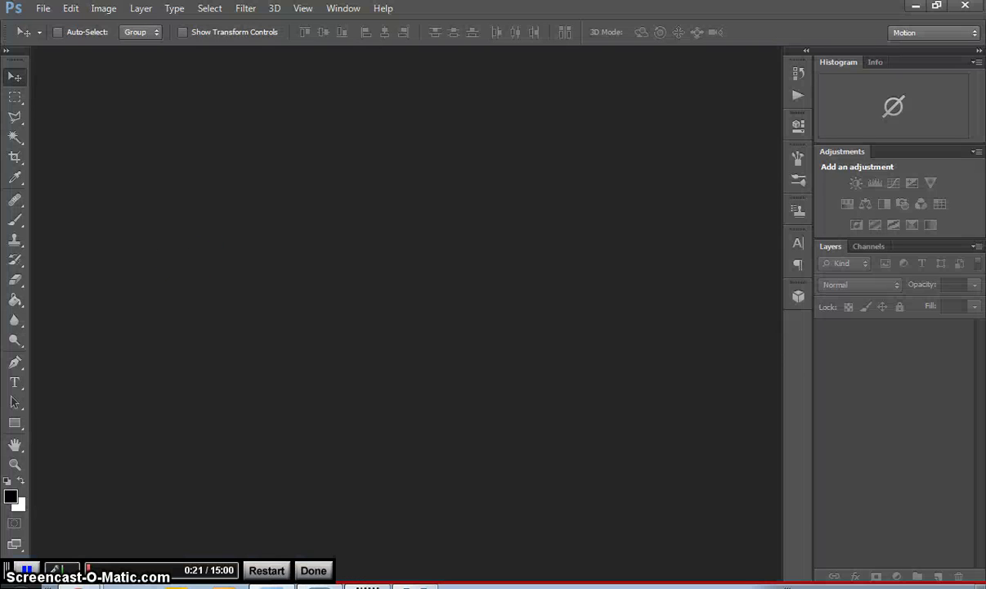
Load DSC_0009.JPG and DSC_0010.JPG from the Desktop into one stack, with automatic alignment of the source images enabled
left_click(42, 10)
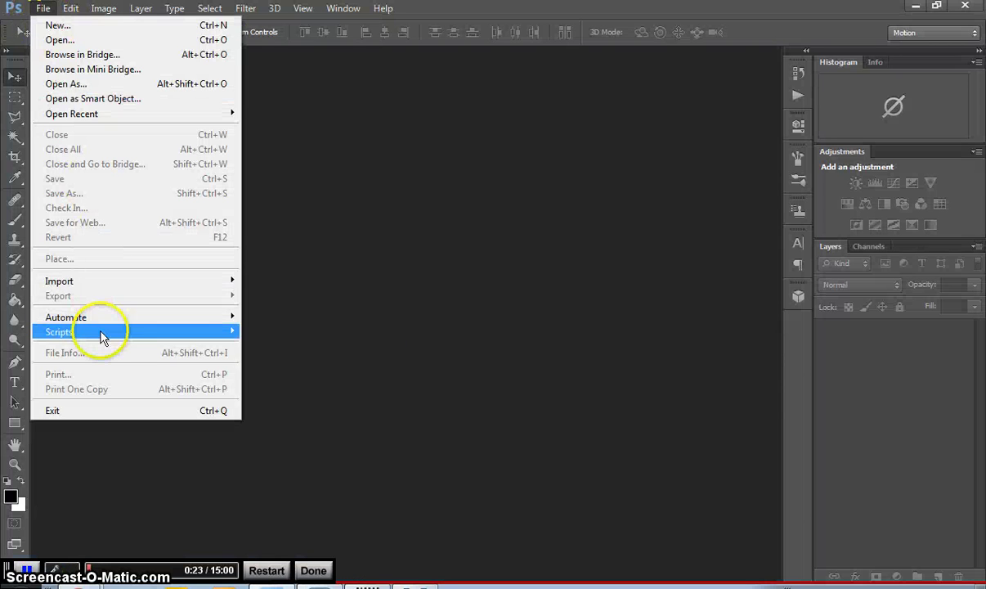
mouse_move(102, 332)
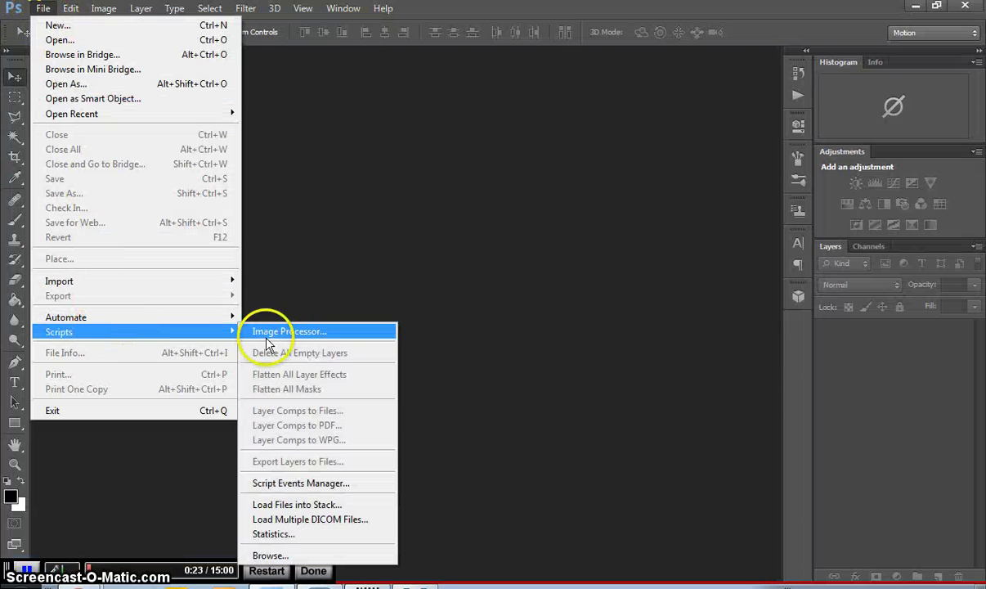
left_click(291, 507)
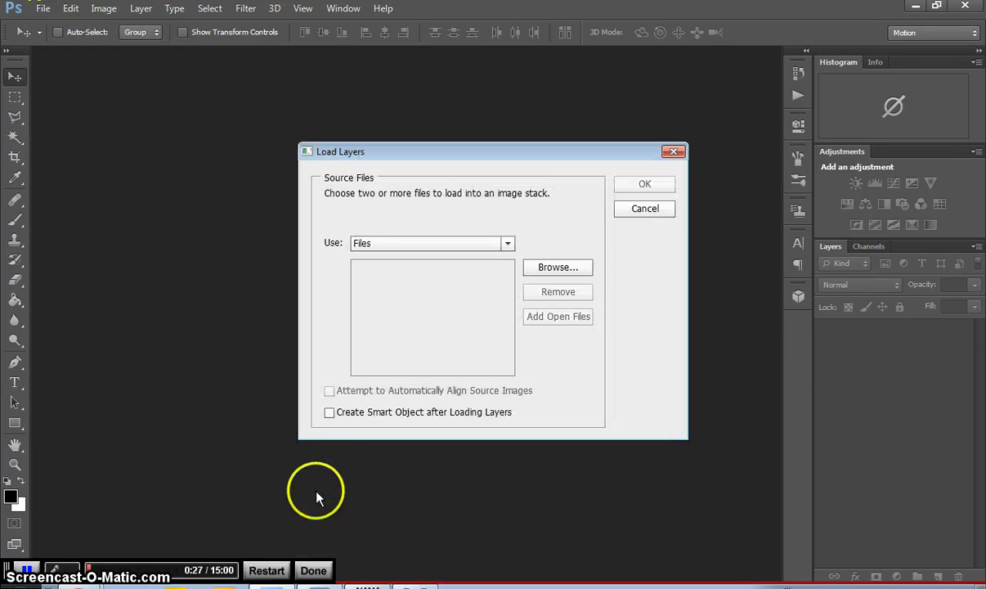
left_click(562, 268)
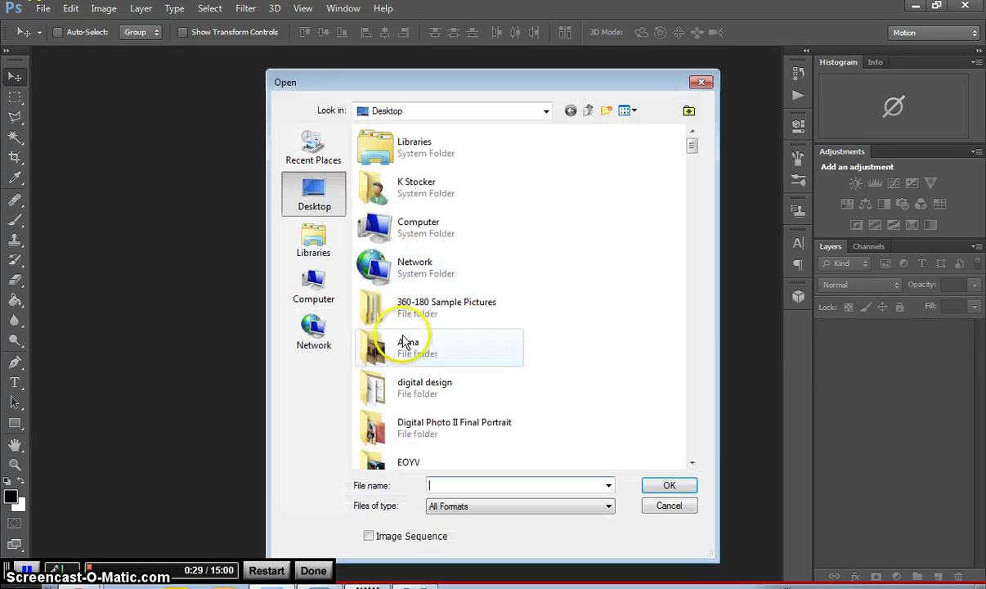
scroll(426, 348, "down", 3)
scroll(425, 341, "up", 2)
scroll(426, 331, "down", 3)
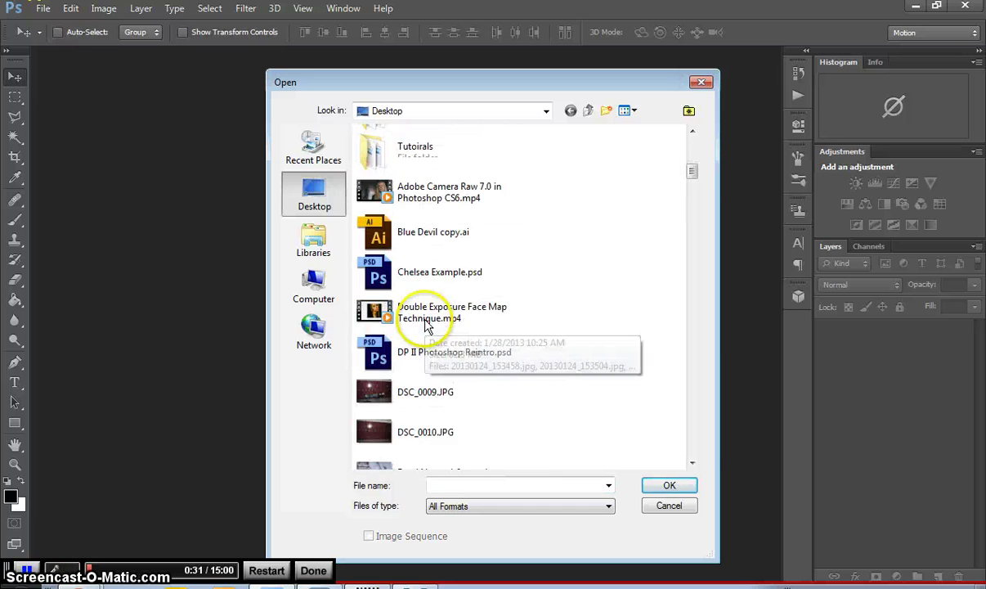
scroll(426, 327, "down", 1)
left_click(421, 287)
left_click(434, 327, "shift")
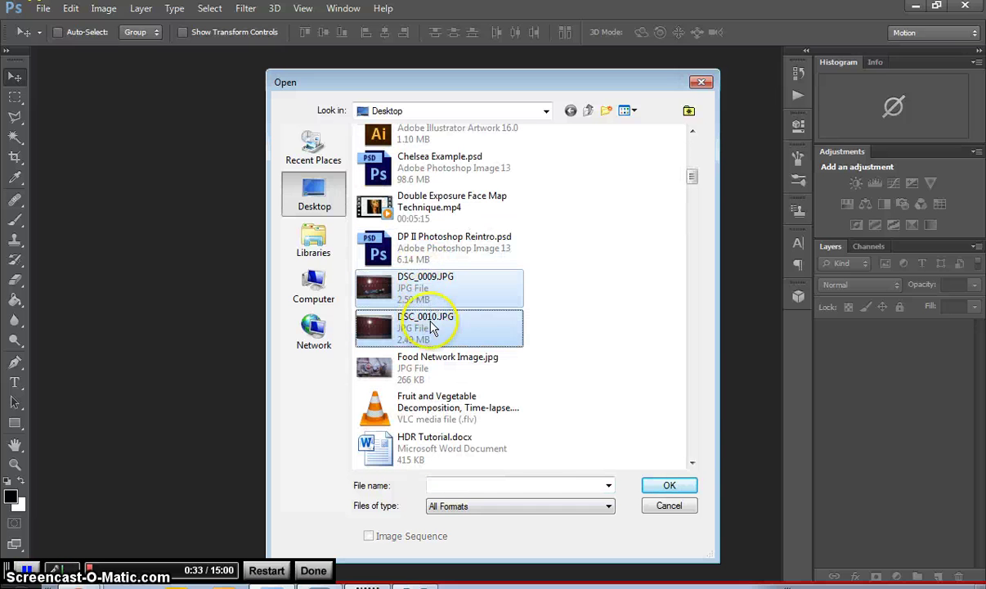
left_click(666, 484)
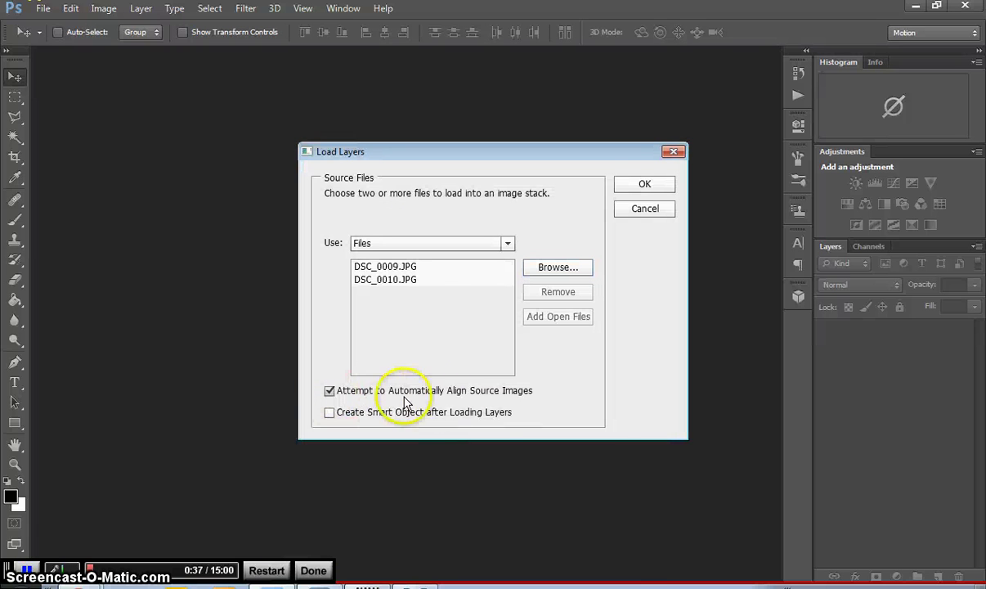
left_click(648, 183)
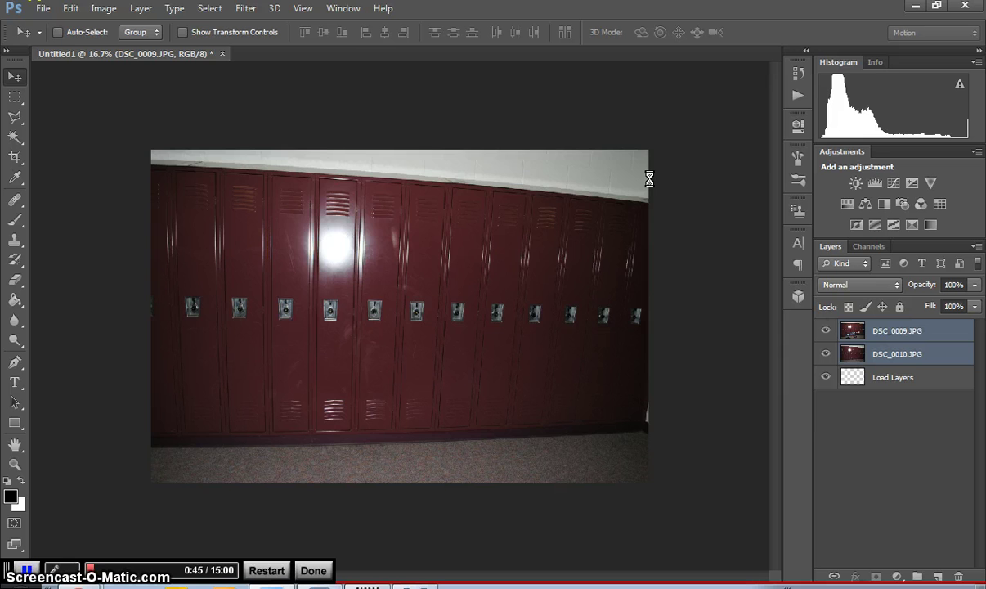
Crop the aligned image to about 12.4 in wide, cutting off the transparent edges on all sides
left_click(920, 353)
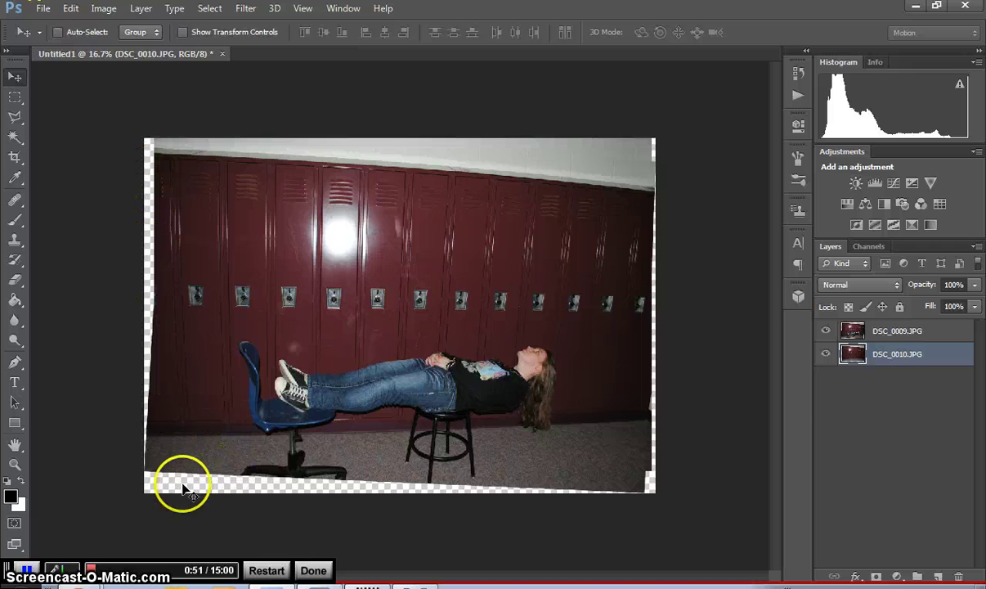
left_click(18, 160)
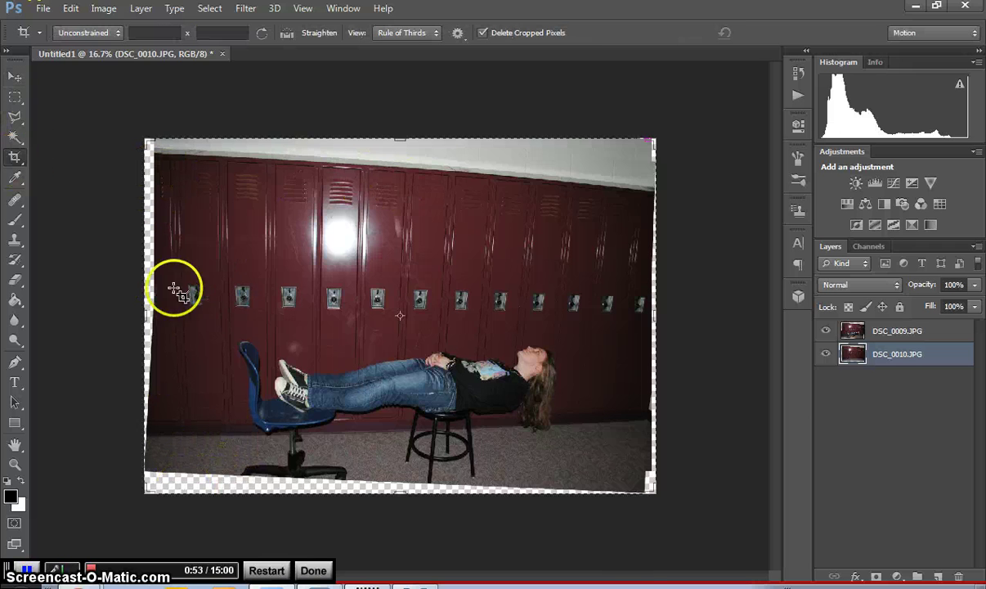
left_click_drag(139, 319, 152, 315)
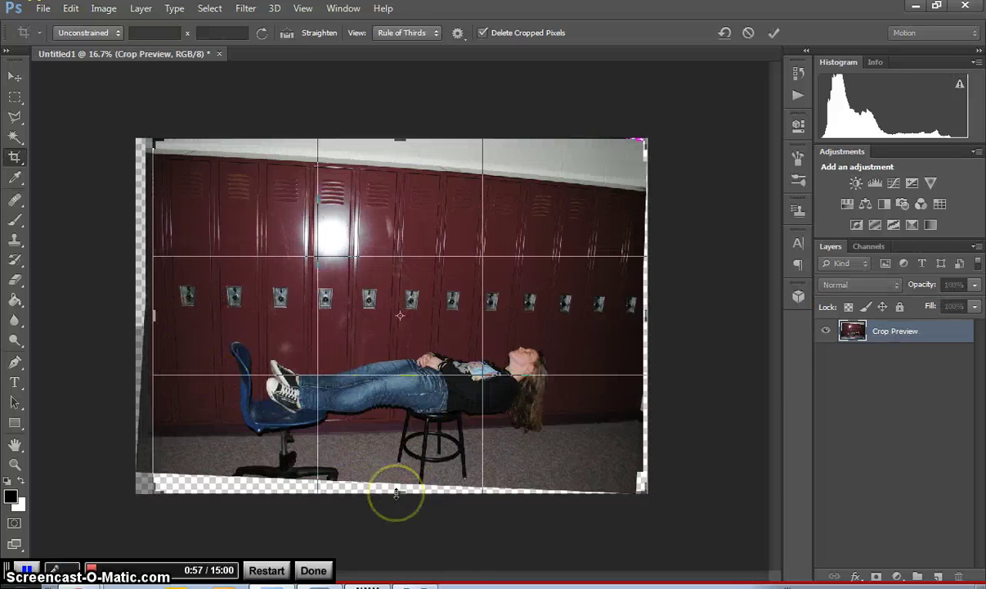
left_click_drag(397, 490, 395, 493)
left_click_drag(646, 316, 640, 314)
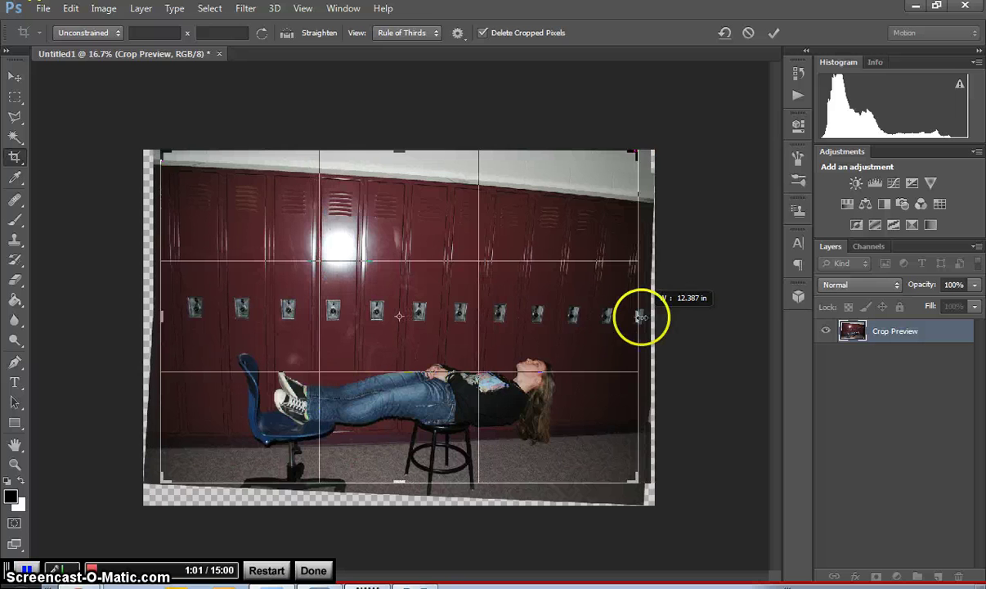
double_click(640, 314)
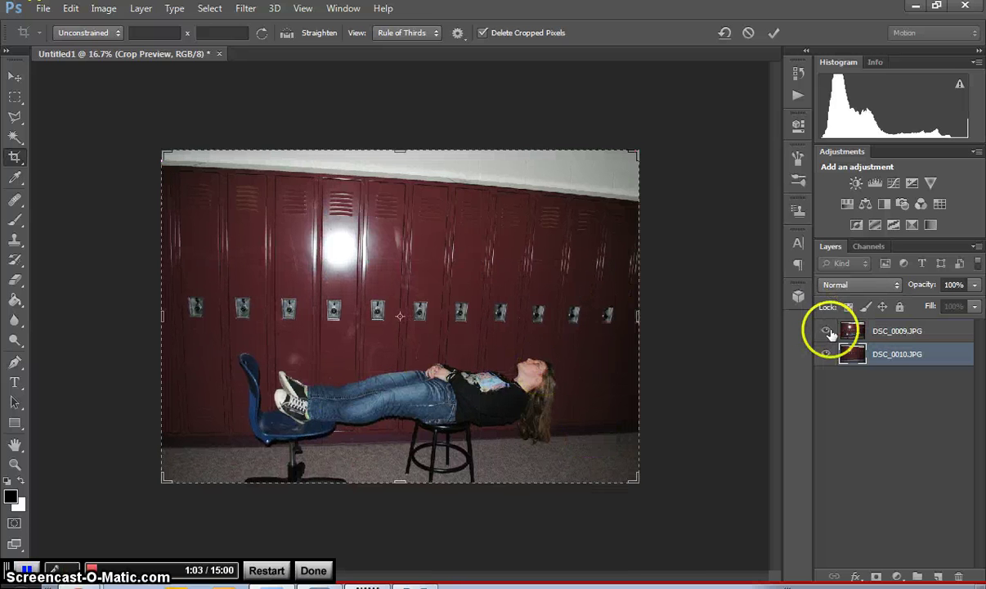
Toggle the visibility of the DSC_0009.JPG layer to compare it with the empty background photo
left_click(826, 331)
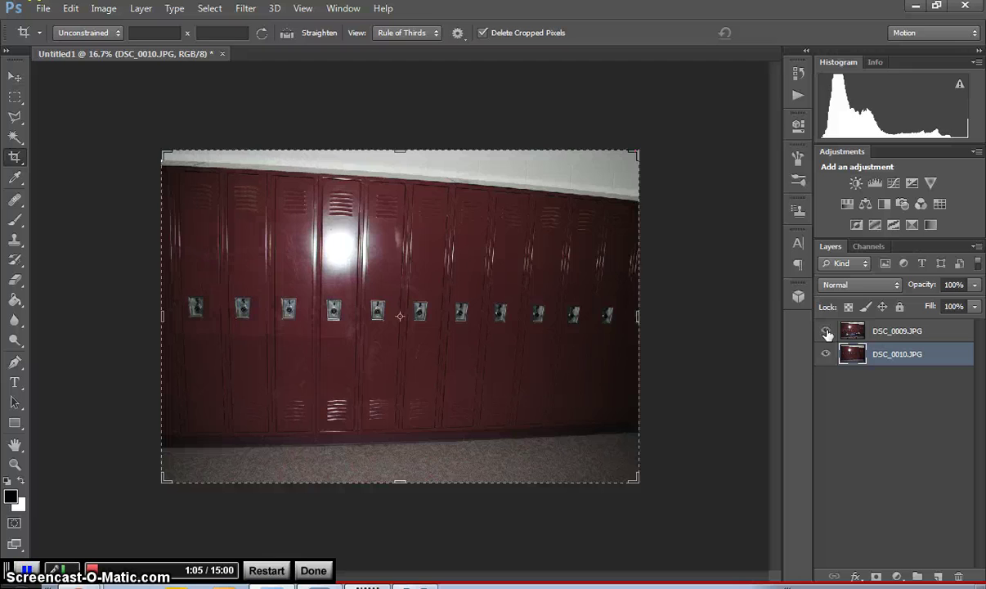
left_click(825, 332)
left_click(826, 331)
left_click(826, 331)
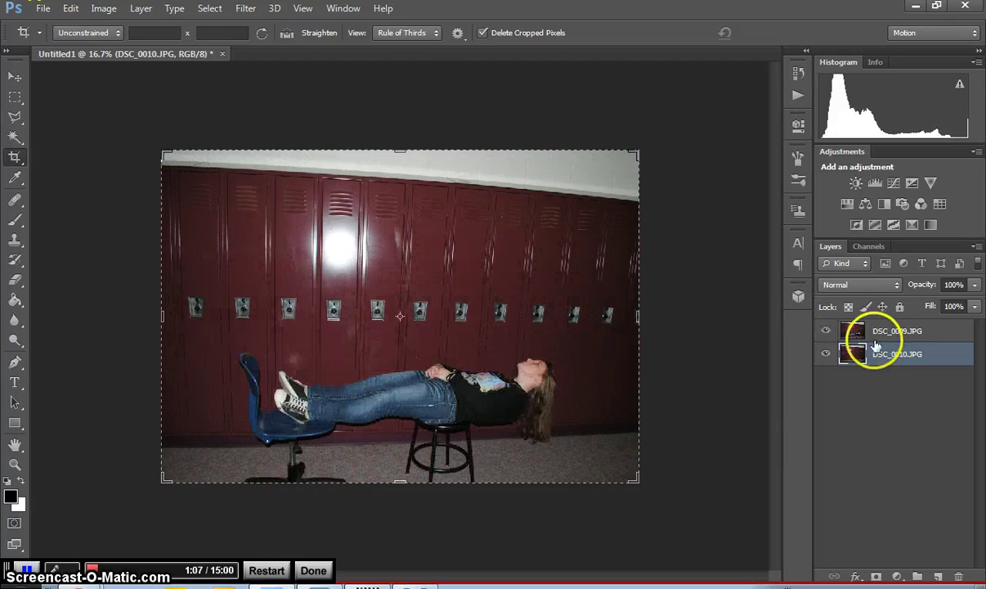
Rename the DSC_0009.JPG layer as model and the DSC_0010.JPG layer as bg
double_click(895, 332)
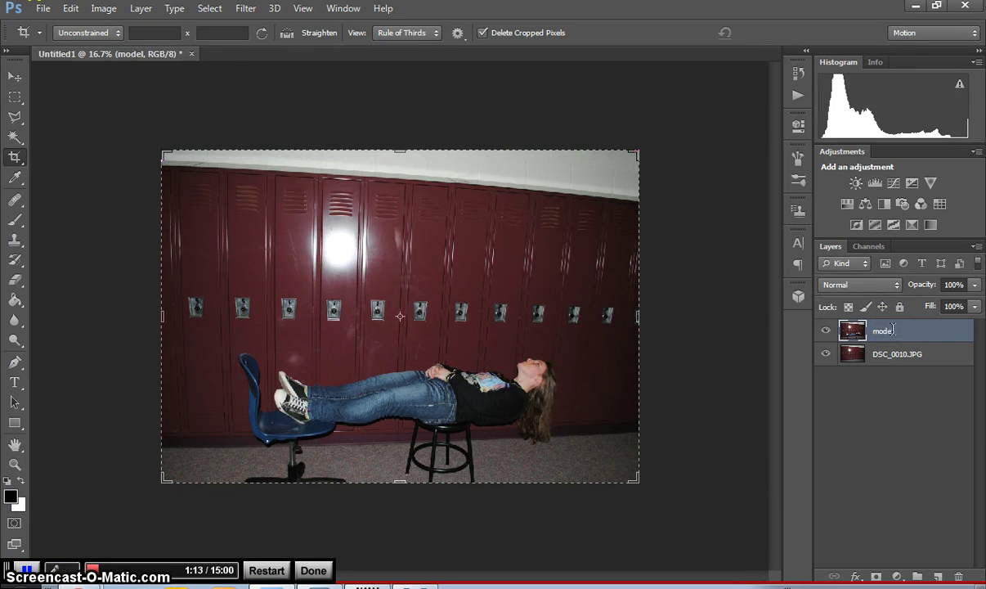
double_click(897, 355)
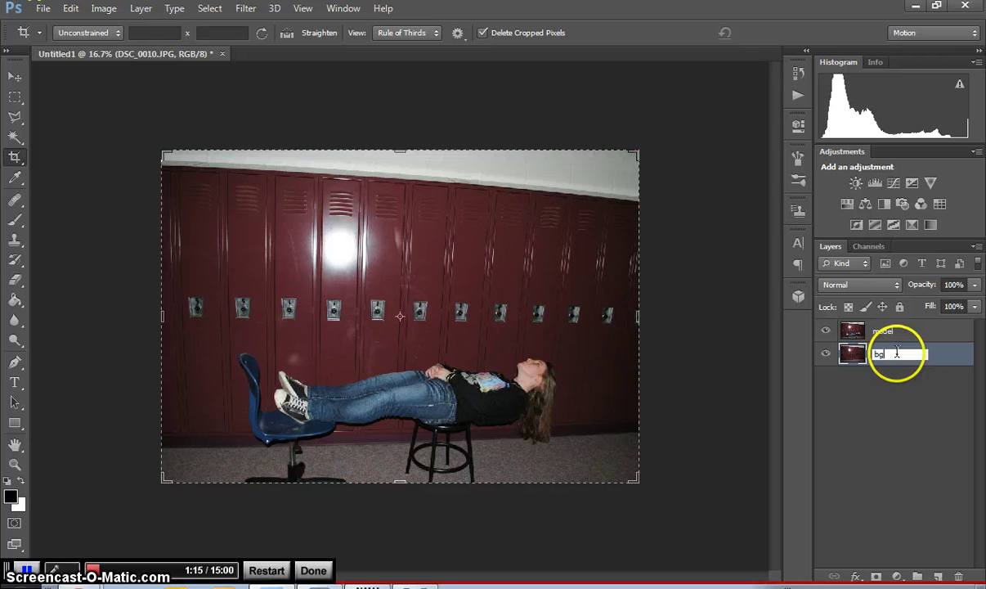
key("Return")
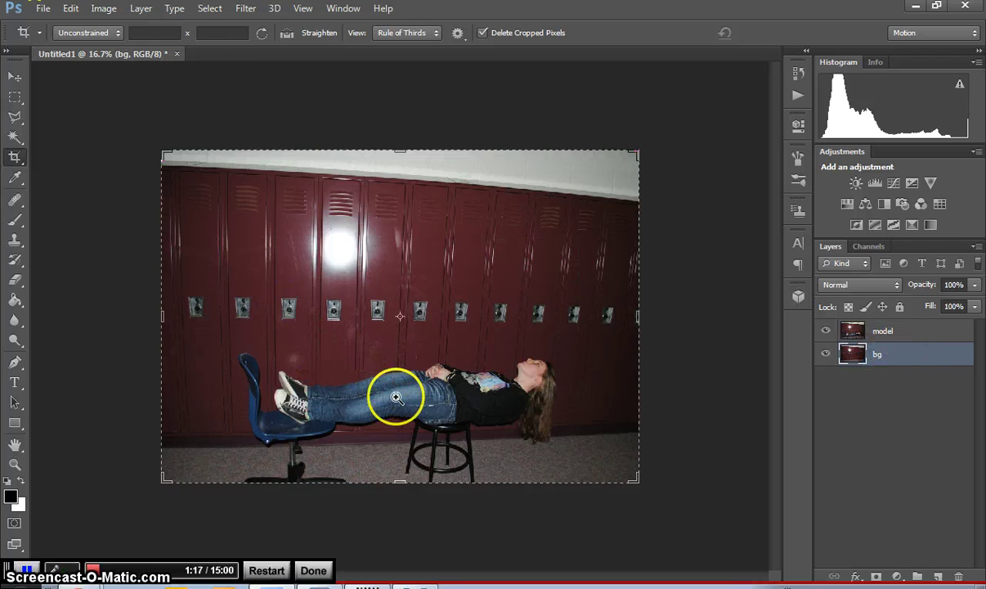
key("ctrl+plus")
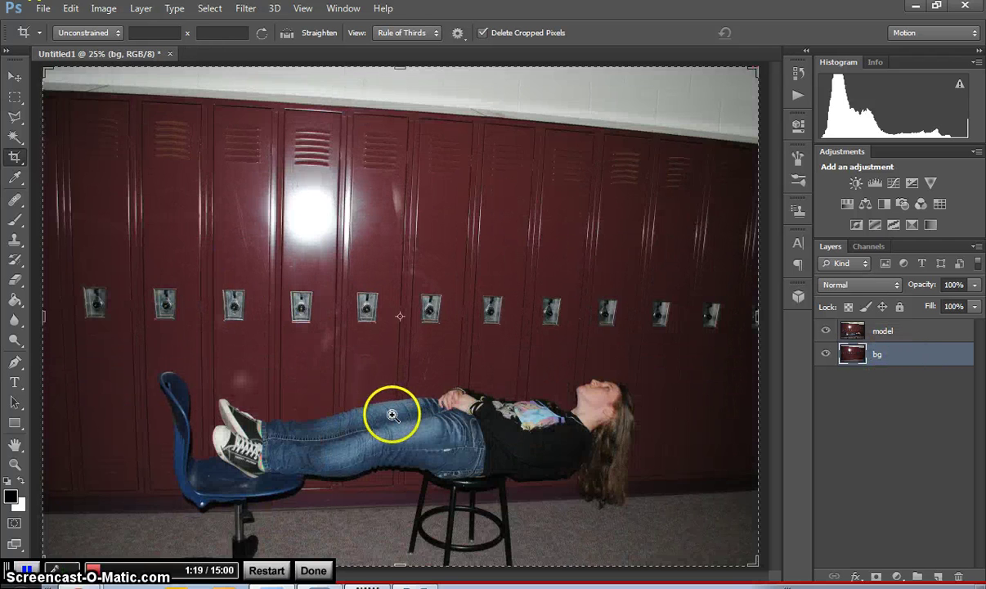
left_click(395, 419)
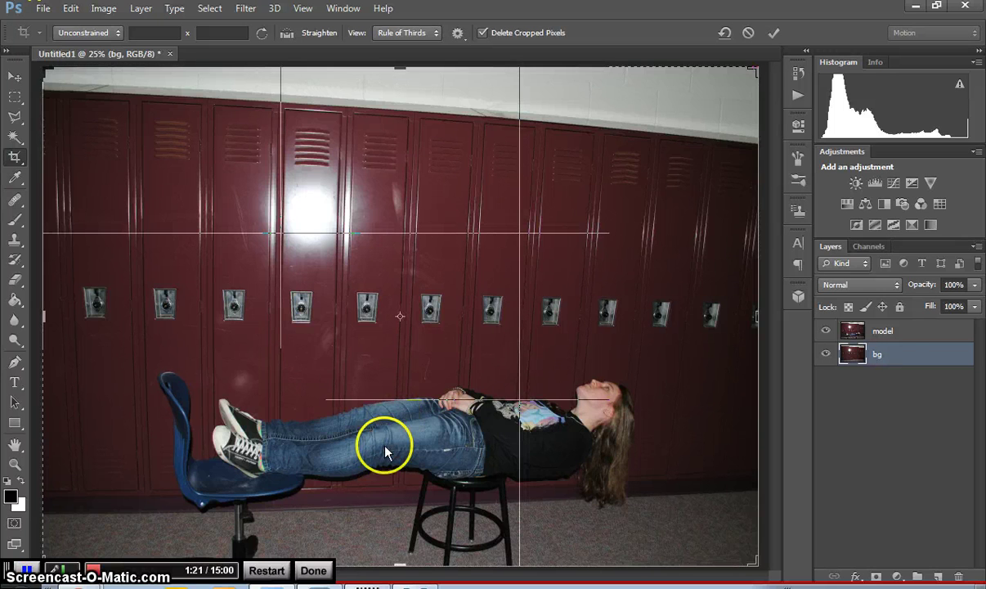
left_click_drag(385, 450, 891, 335)
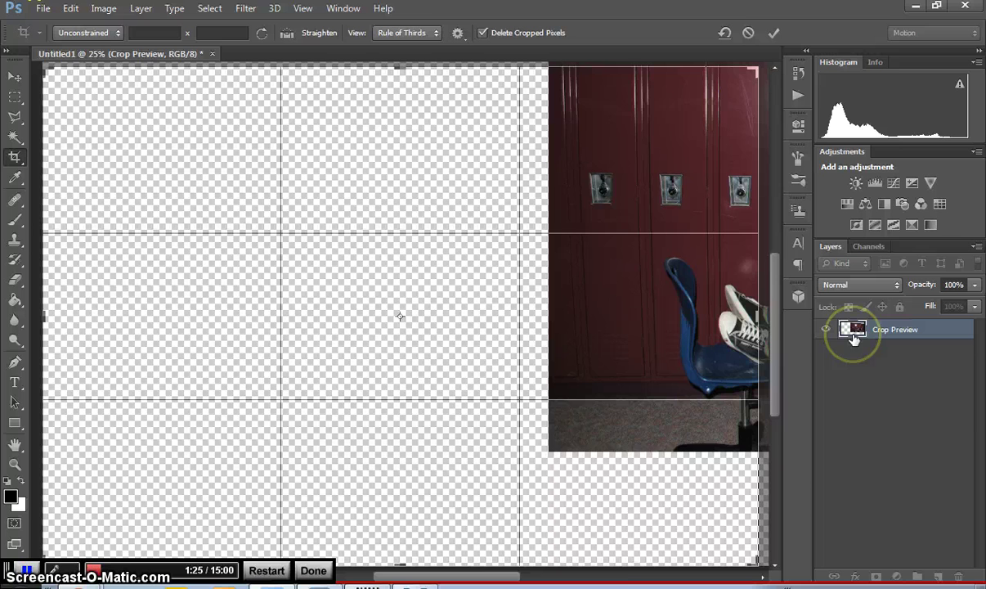
left_click_drag(853, 335, 853, 329)
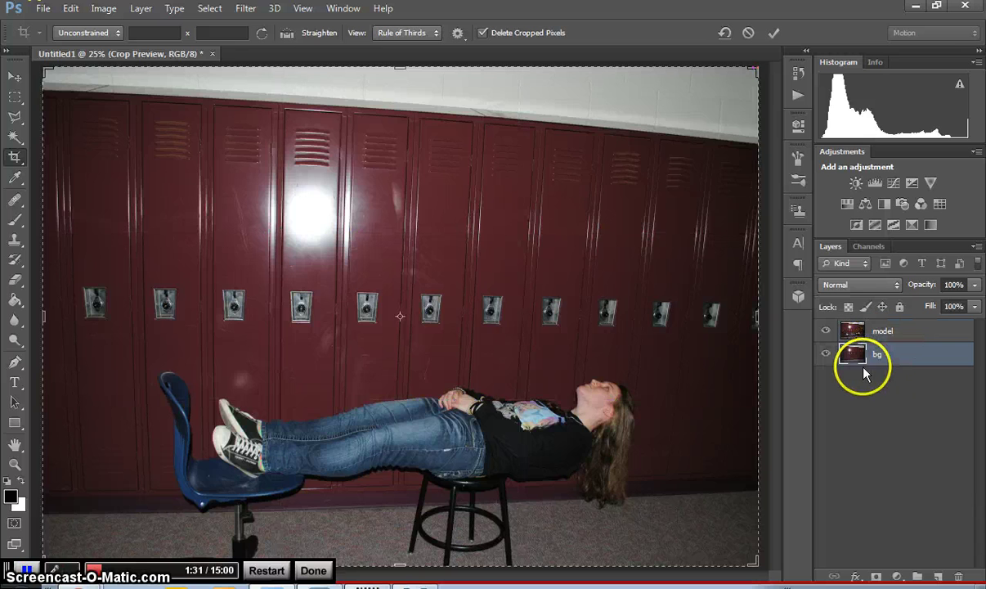
key("ctrl+z")
Rename the lower DSC_0010.JPG layer as bg
double_click(892, 353)
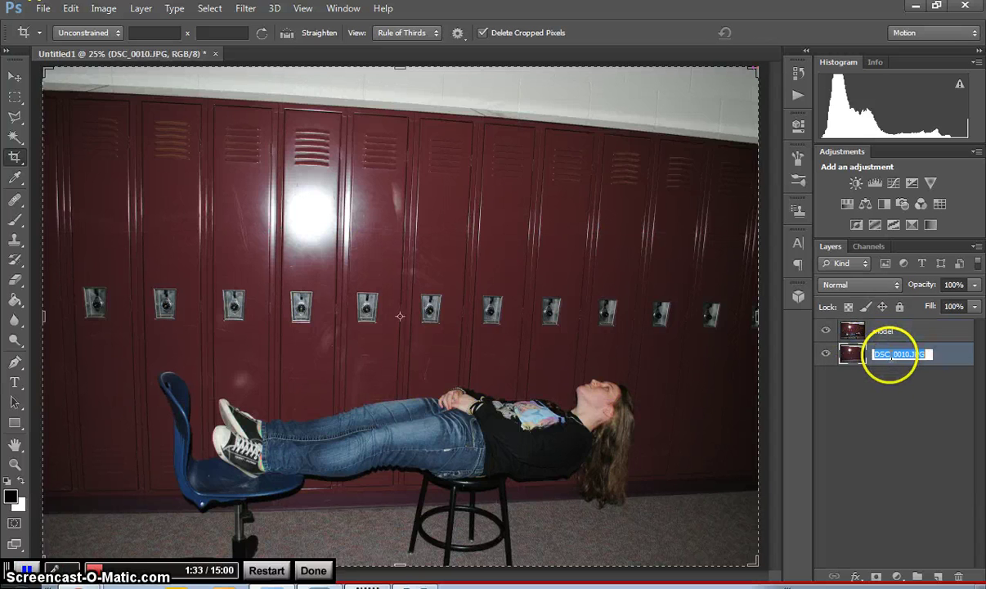
type("bg")
key("Return")
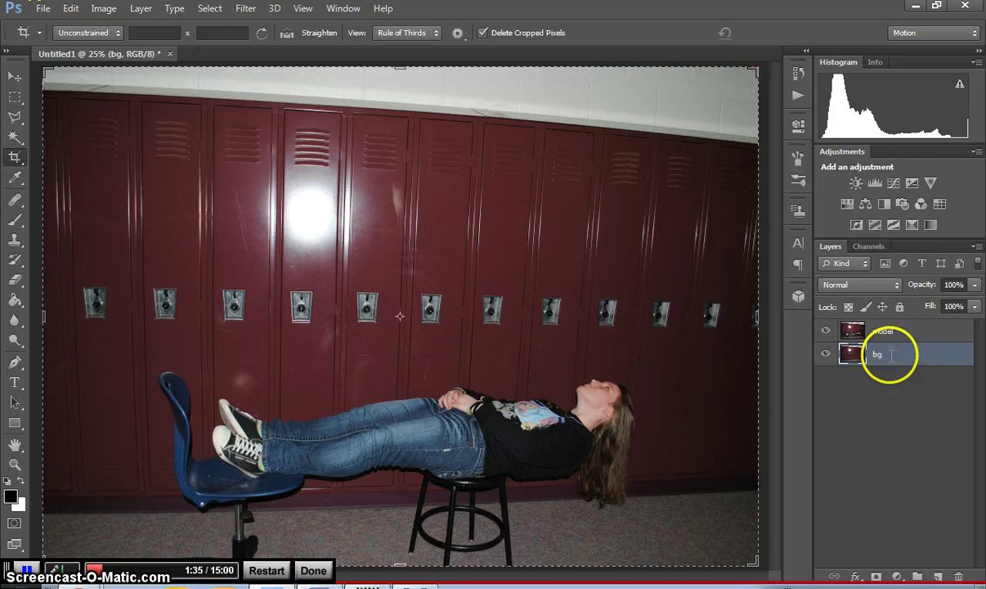
Add a layer mask to the model layer and set the Brush tool to 100% opacity
left_click(886, 331)
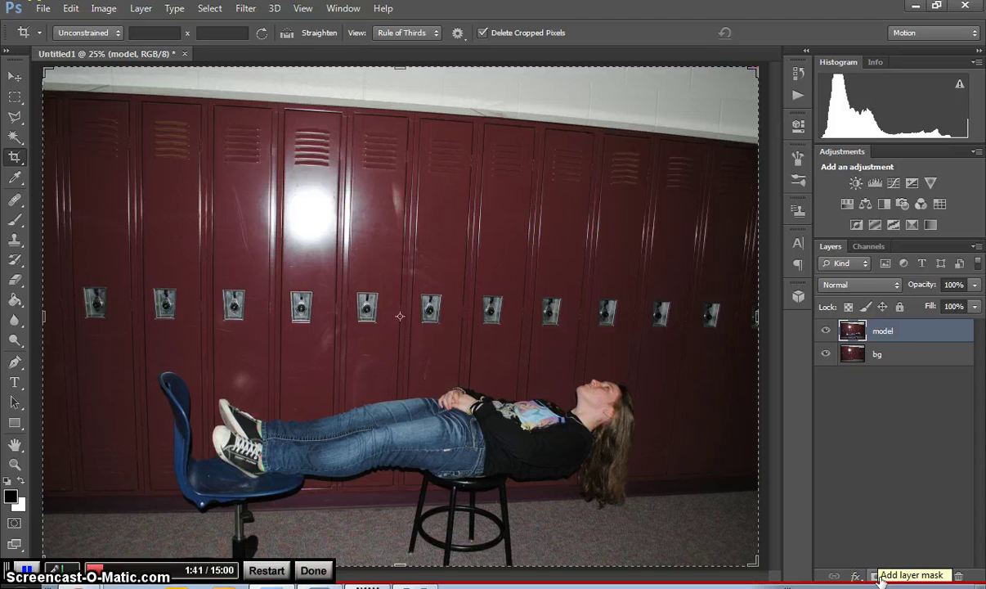
left_click(877, 576)
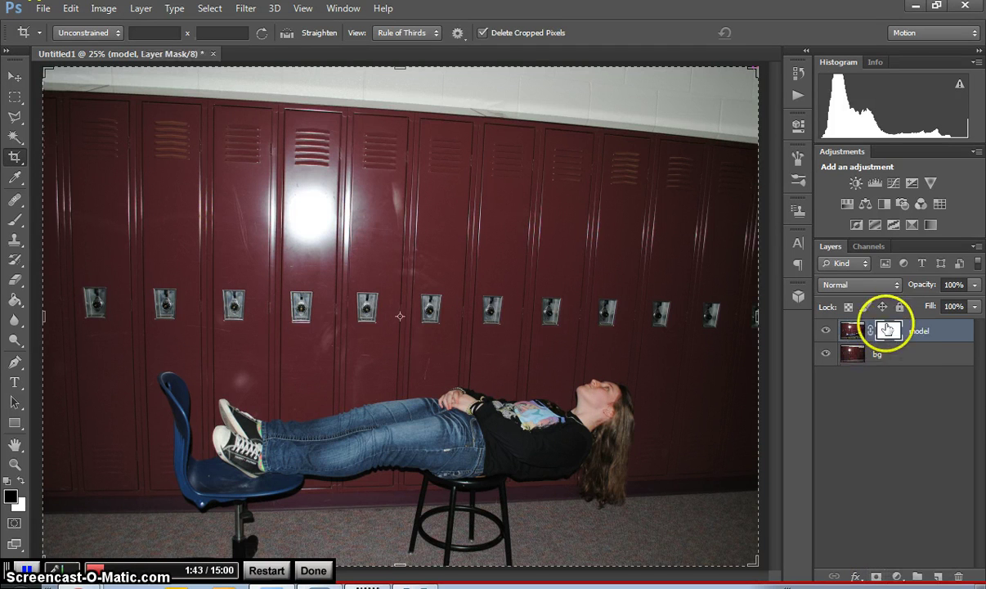
scroll(258, 478, "up", 1)
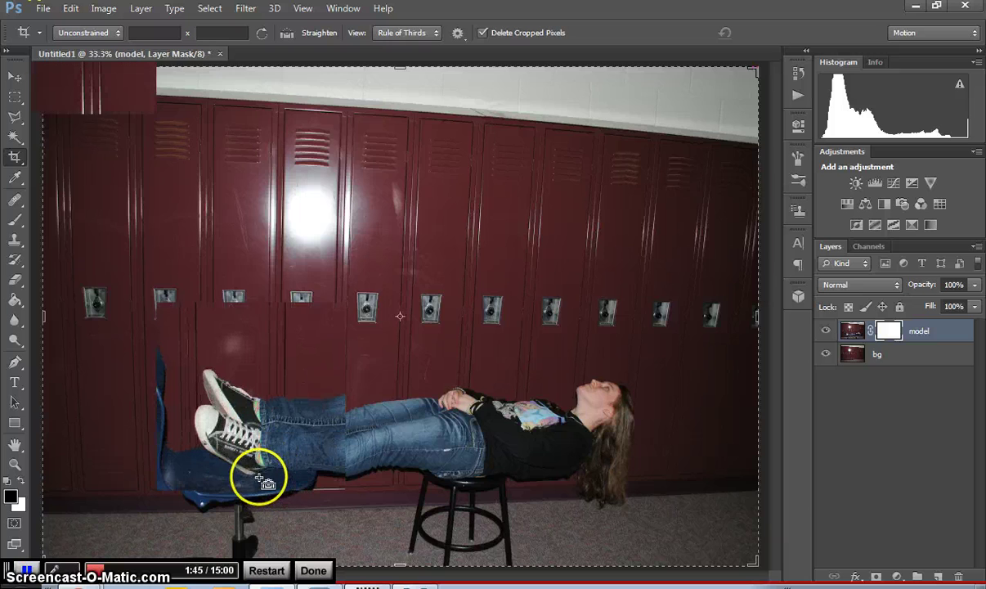
left_click(16, 221)
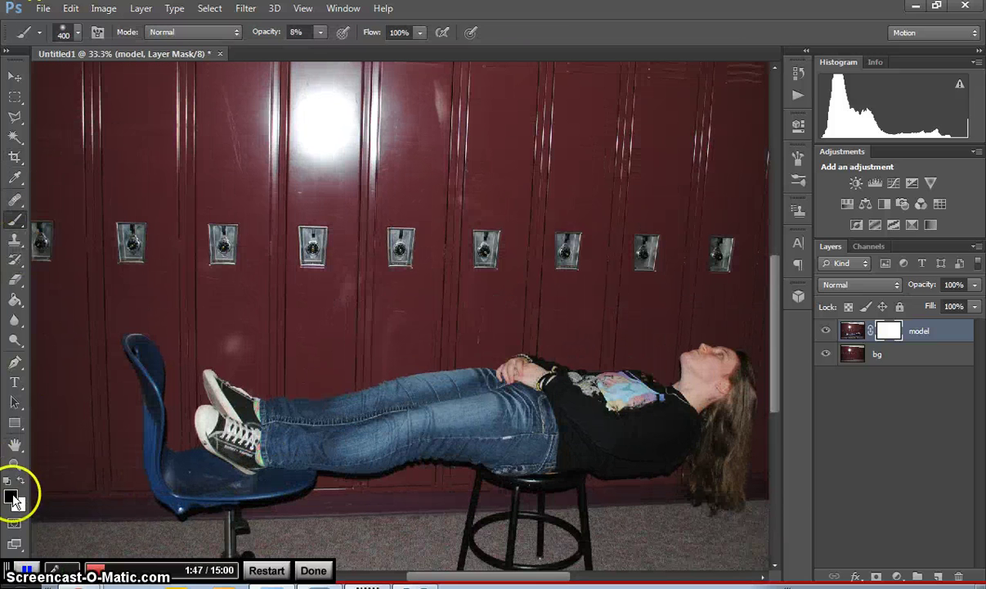
key("0")
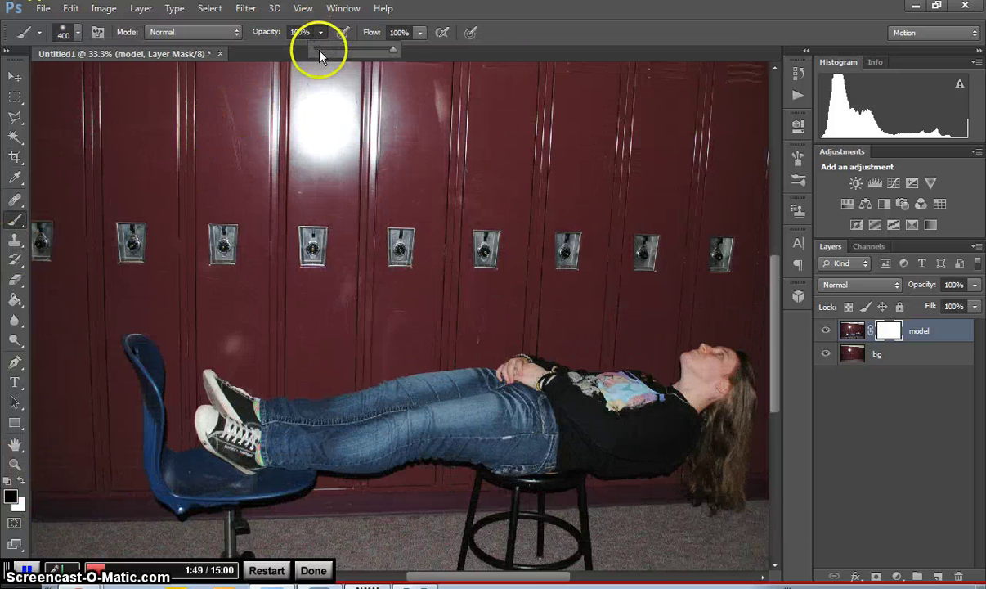
Reduce the brush size to 175 and paint black on the mask over the chair's back and base and the stool's legs
key("bracketleft")
key("bracketleft")
key("bracketleft")
key("bracketleft")
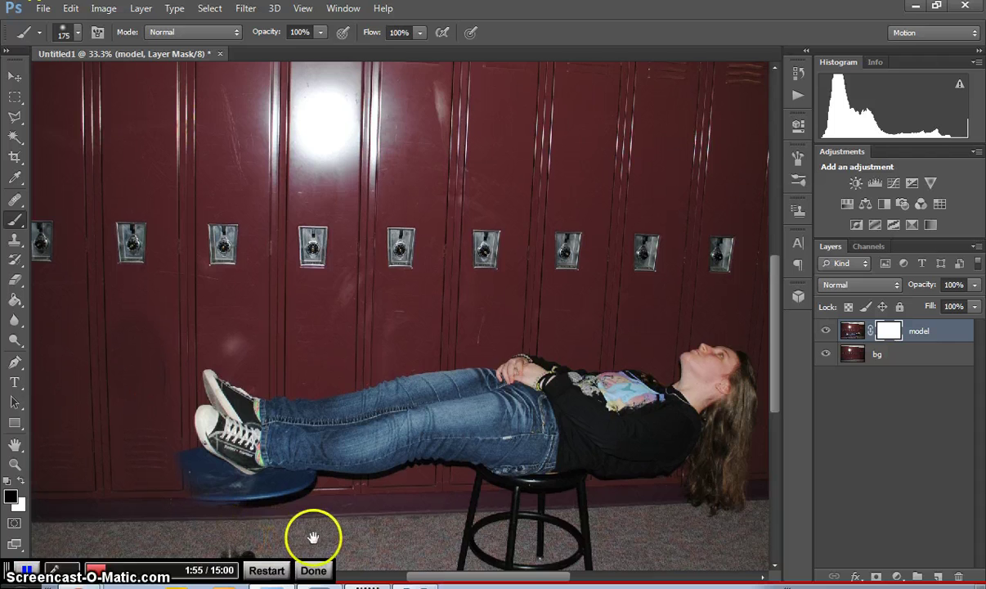
left_click_drag(319, 535, 319, 467)
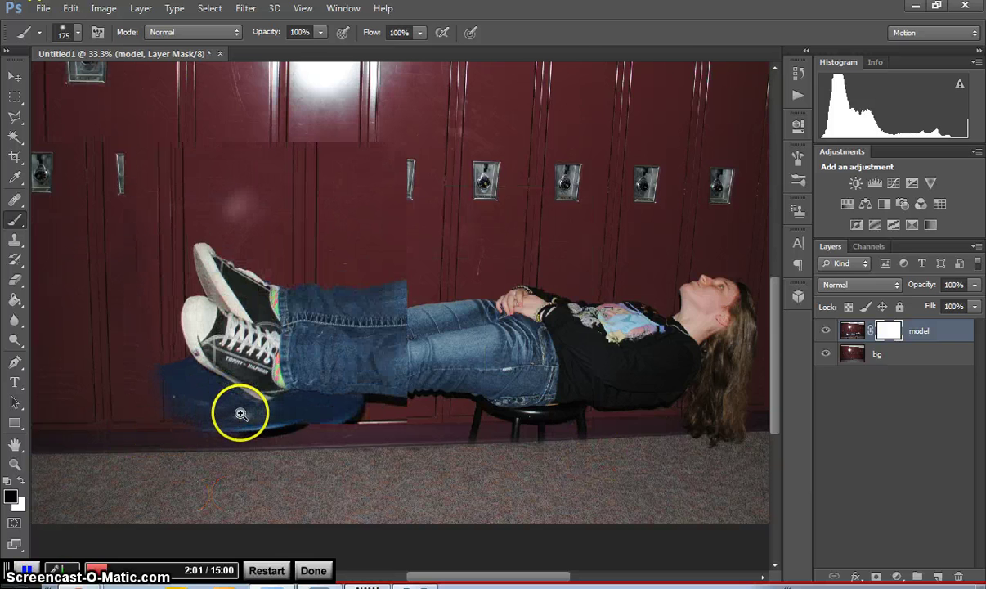
Outline the blue chair seat below the shoes and calves with the Polygonal Lasso and paint it black on the model layer's mask
scroll(242, 407, "up", 1)
left_click(15, 118)
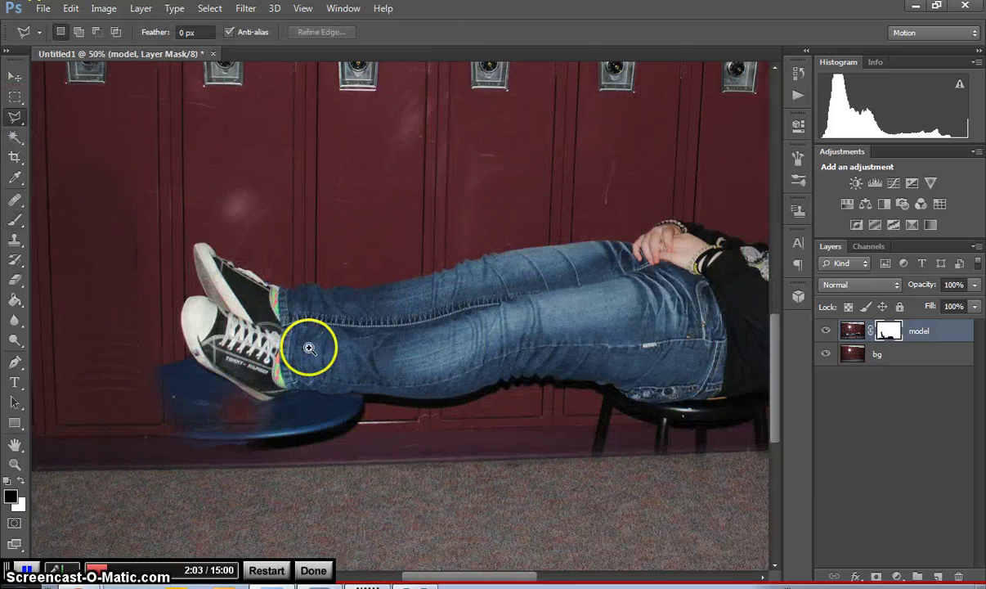
scroll(293, 378, "up", 1)
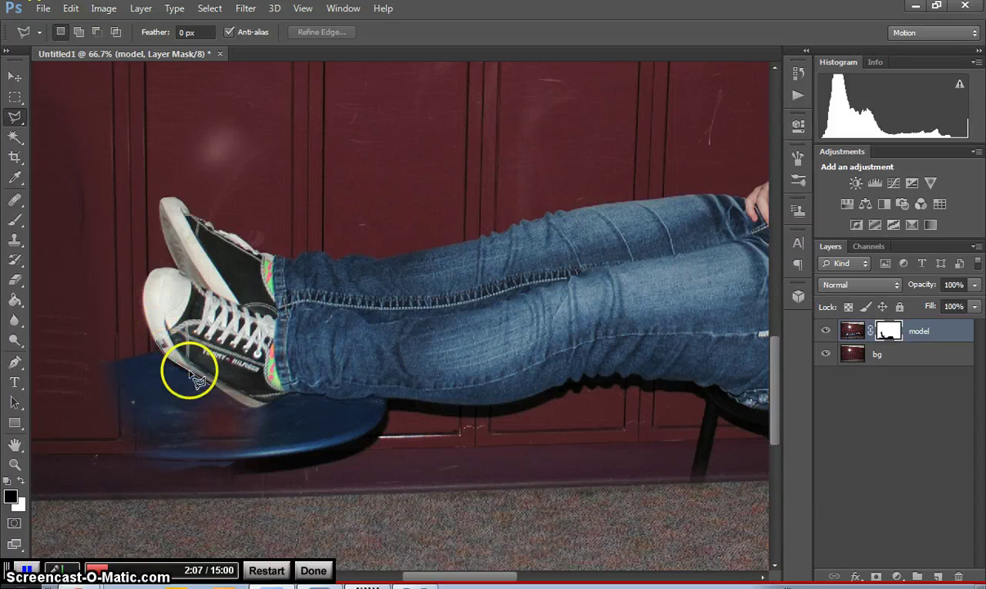
left_click(262, 406)
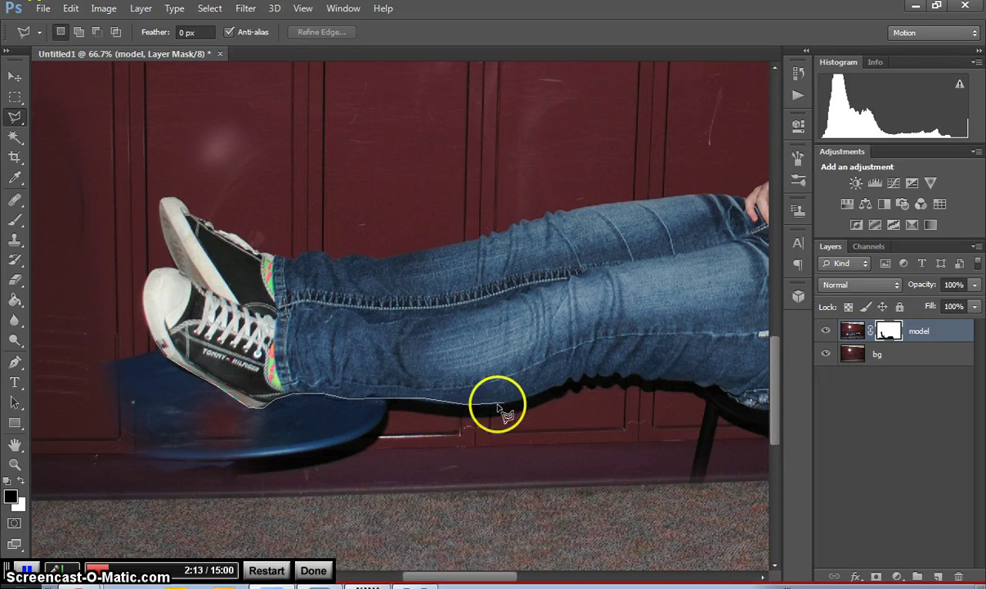
left_click(536, 395)
left_click(559, 426)
left_click(307, 523)
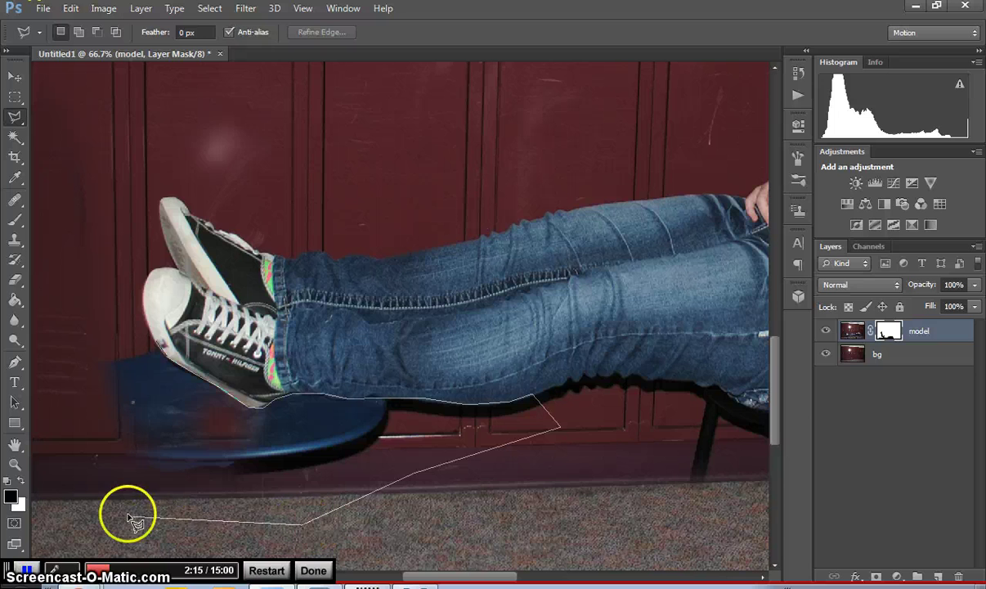
left_click(127, 515)
left_click(59, 458)
left_click(49, 330)
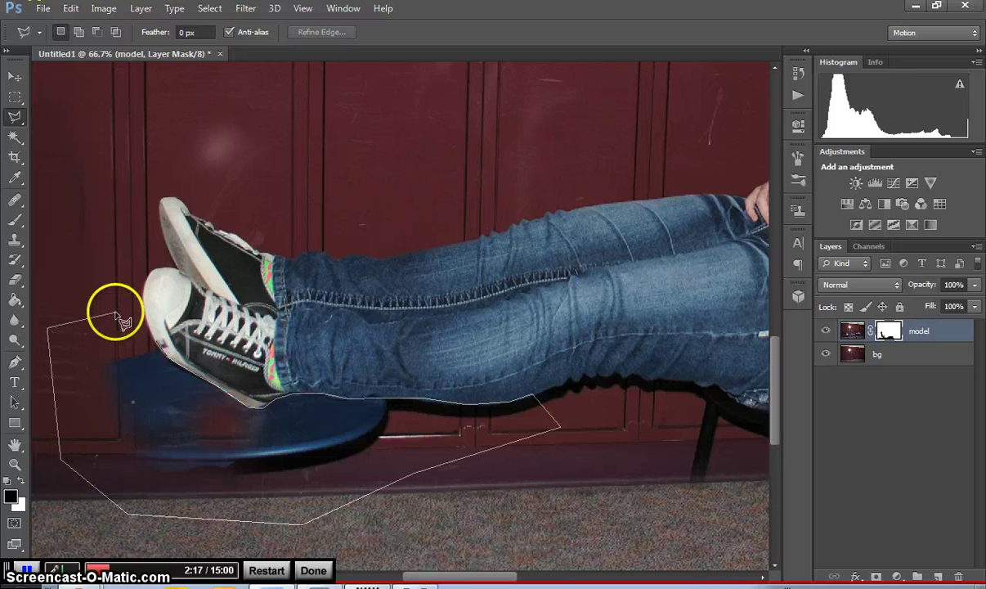
left_click(115, 311)
left_click(14, 222)
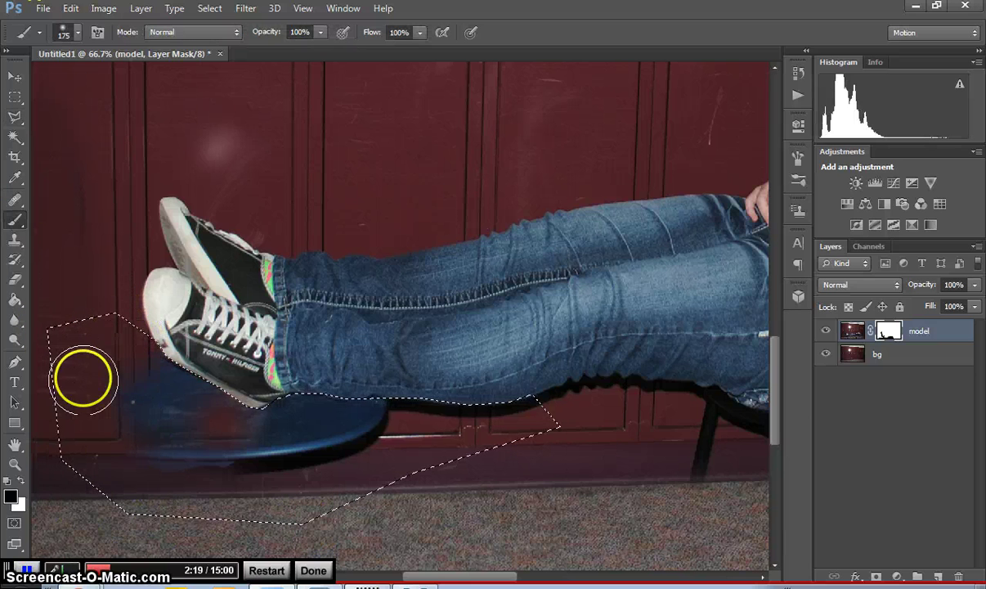
left_click_drag(82, 378, 83, 380)
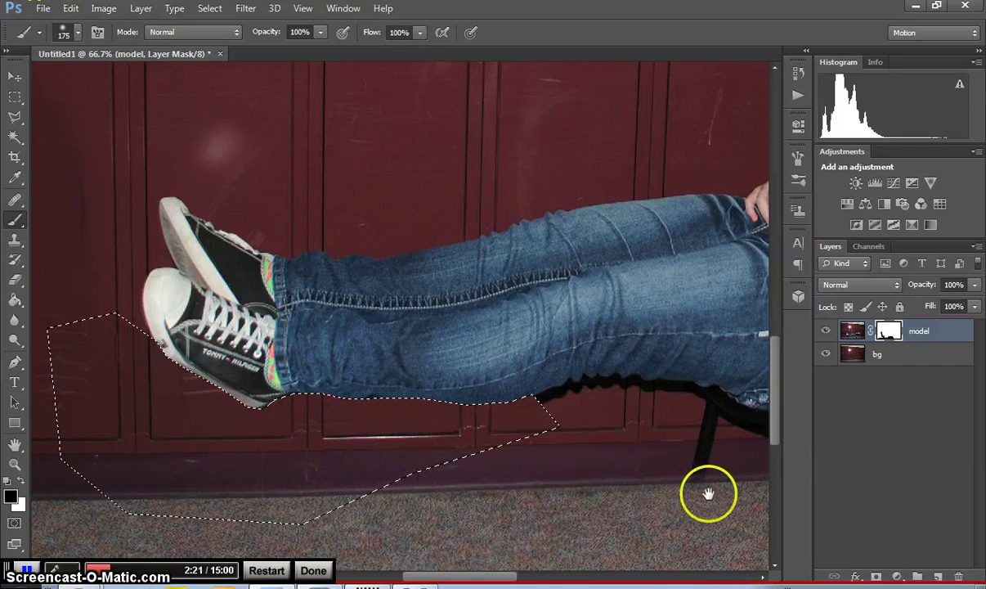
Outline the black stool beneath the thighs and hips with the Polygonal Lasso, paint it black on the mask, and deselect
left_click_drag(704, 495, 512, 471)
mouse_move(414, 475)
left_mouse_down()
mouse_move(407, 467)
mouse_move(346, 474)
left_mouse_up()
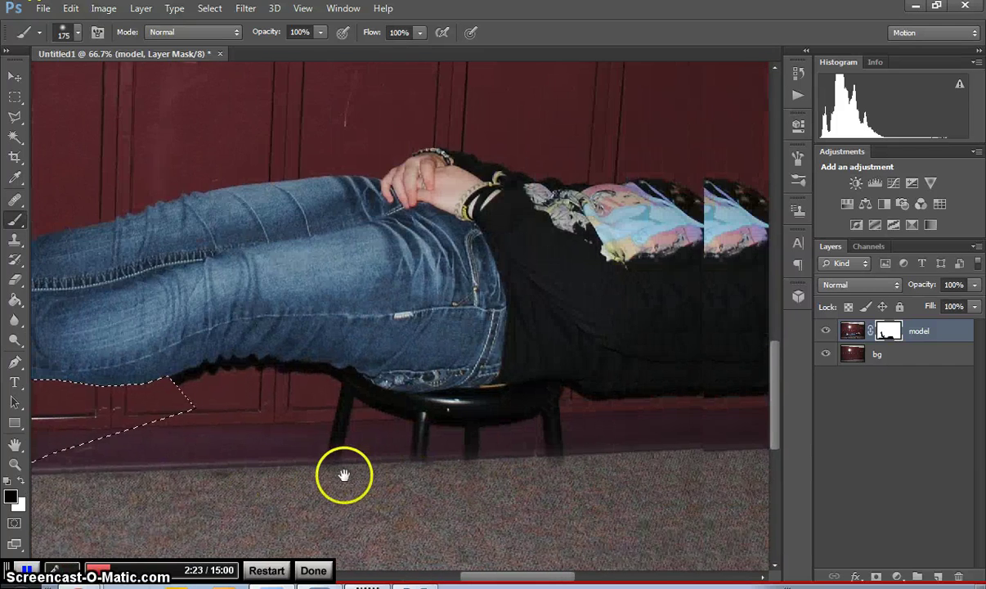
left_click(161, 377)
mouse_move(223, 362)
left_mouse_down()
mouse_move(327, 360)
mouse_move(416, 386)
mouse_move(571, 388)
mouse_move(602, 447)
mouse_move(536, 542)
mouse_move(430, 542)
mouse_move(152, 493)
left_mouse_up()
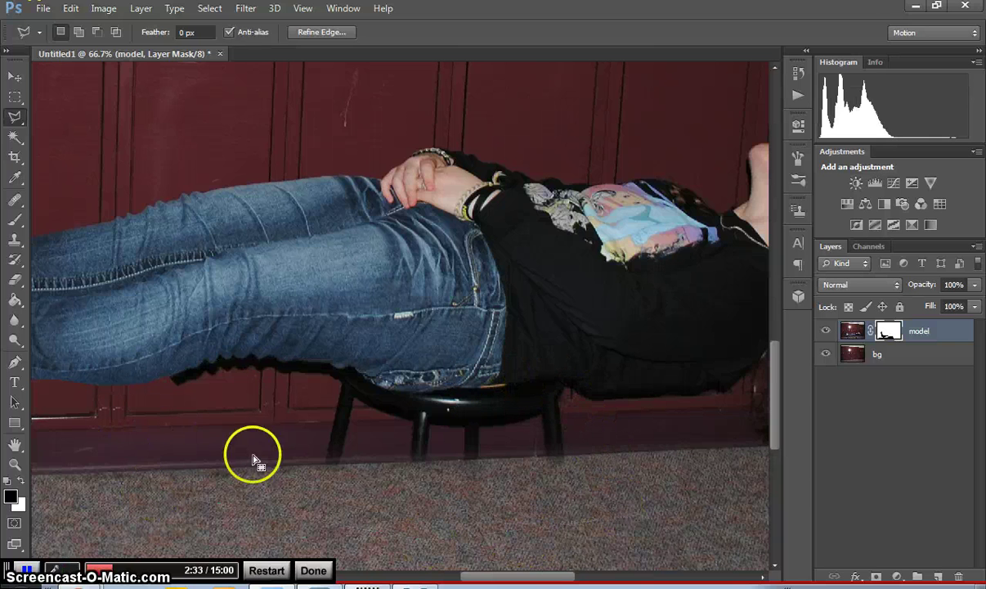
left_click(20, 222)
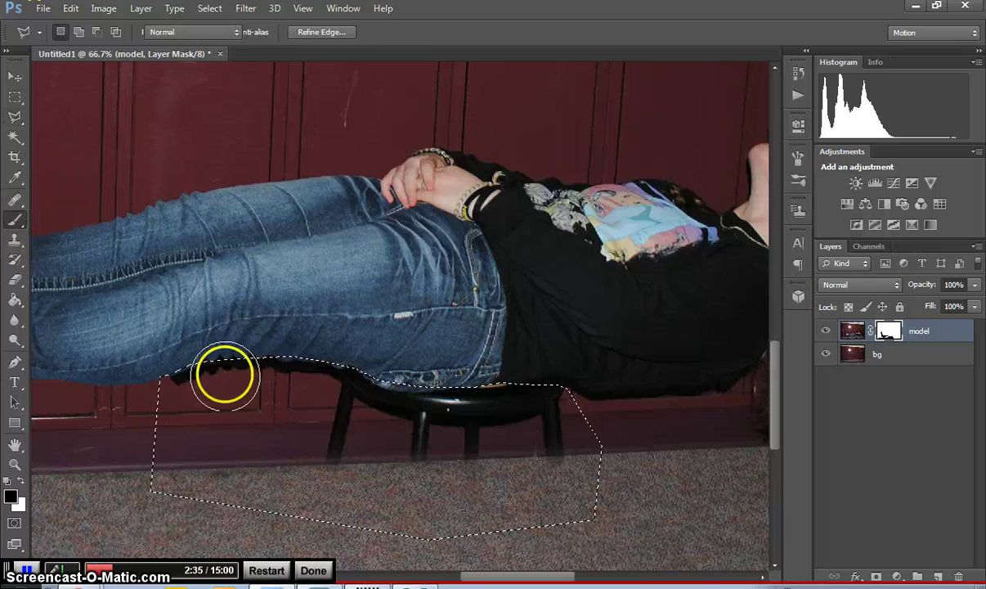
left_click_drag(229, 375, 185, 397)
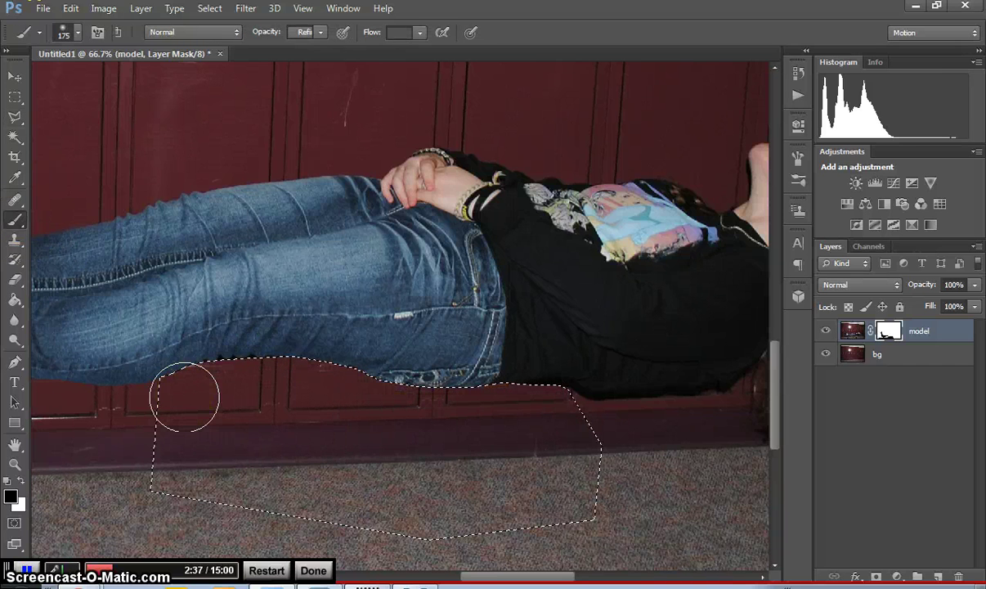
key("ctrl+d")
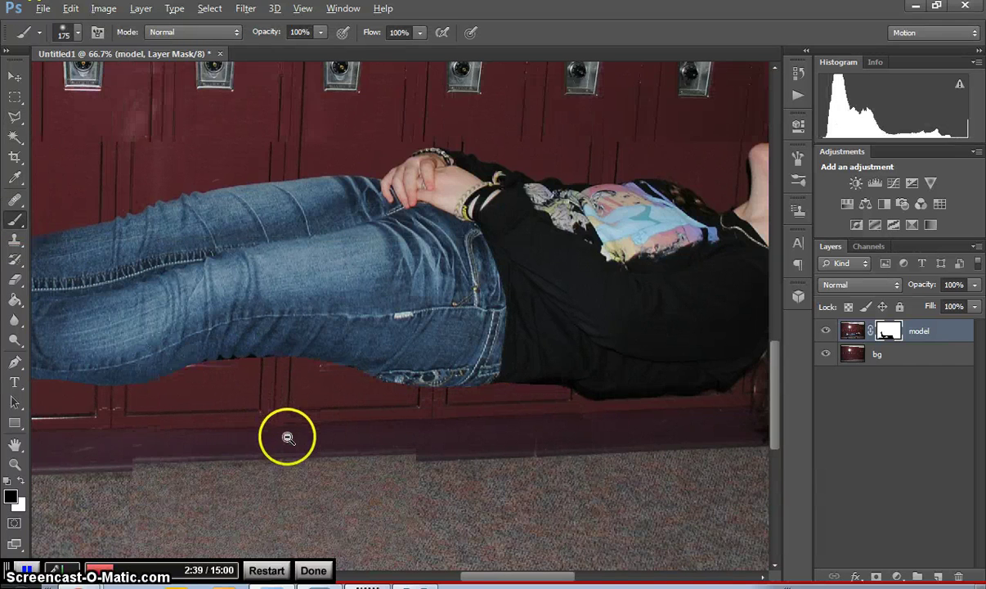
Toggle the model layer's visibility to compare it with the background around the feet
mouse_move(288, 437)
left_mouse_down()
mouse_move(257, 458)
mouse_move(286, 462)
mouse_move(194, 432)
left_mouse_up()
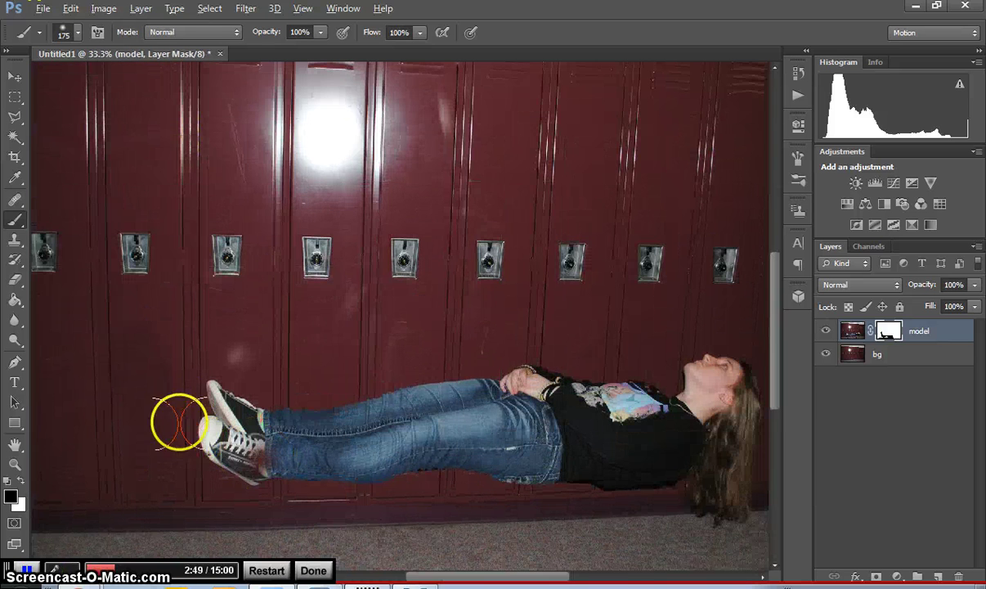
scroll(176, 418, "up", 1)
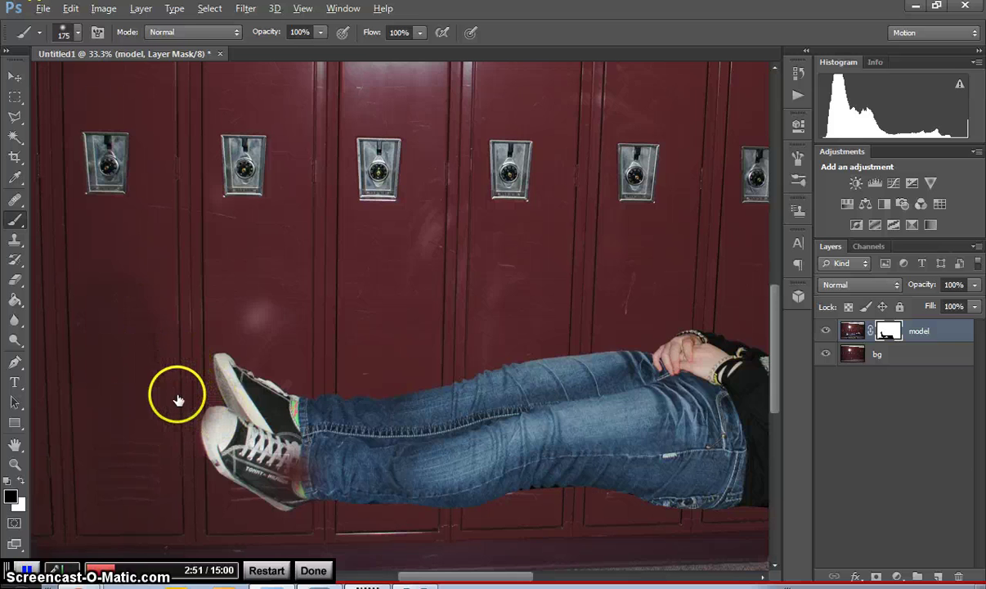
left_click(826, 331)
left_click(826, 331)
left_click(826, 331)
left_click(826, 331)
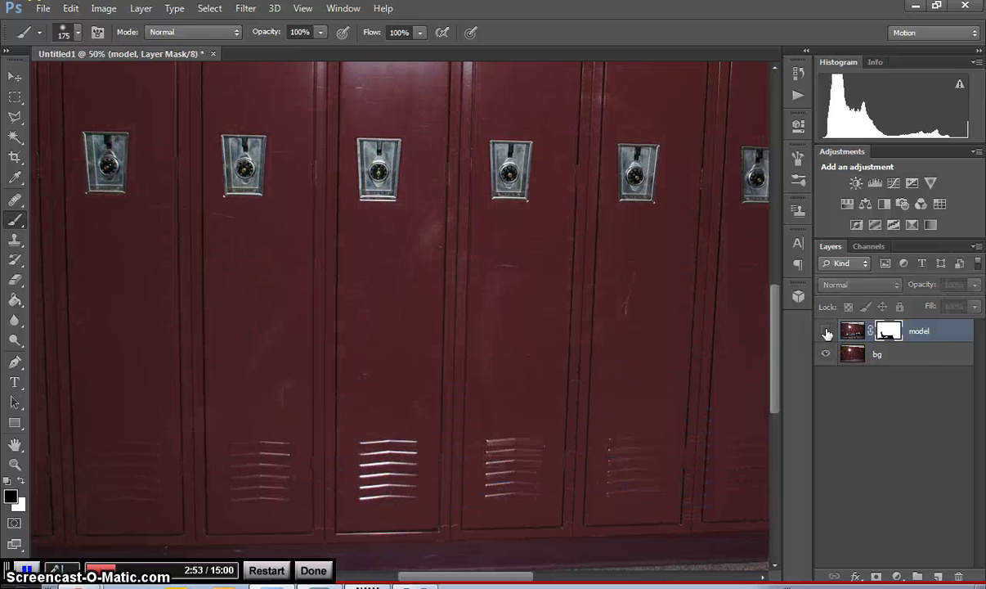
left_click(826, 331)
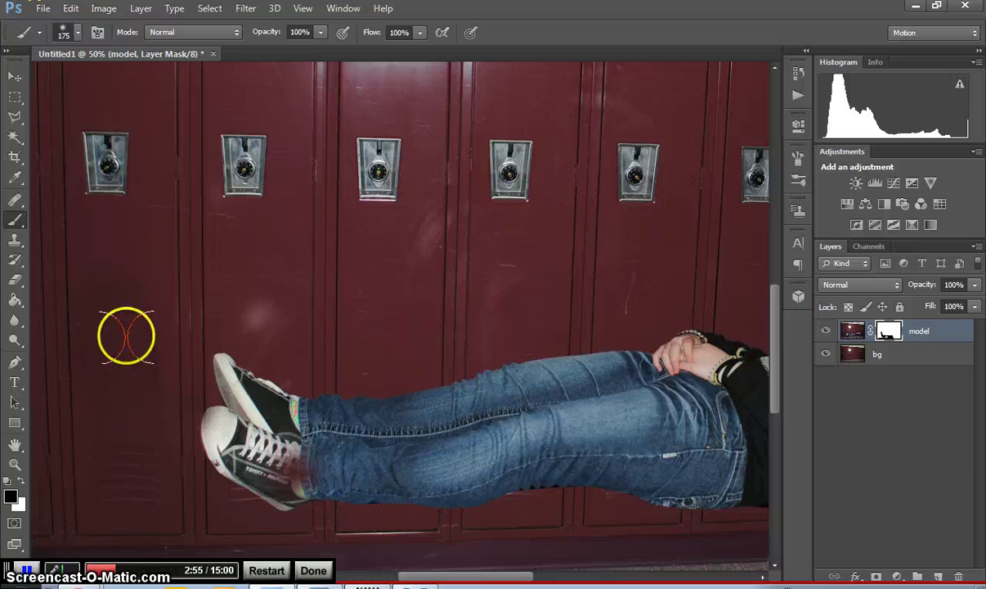
Duplicate the bg layer and hide the original
left_click(874, 355)
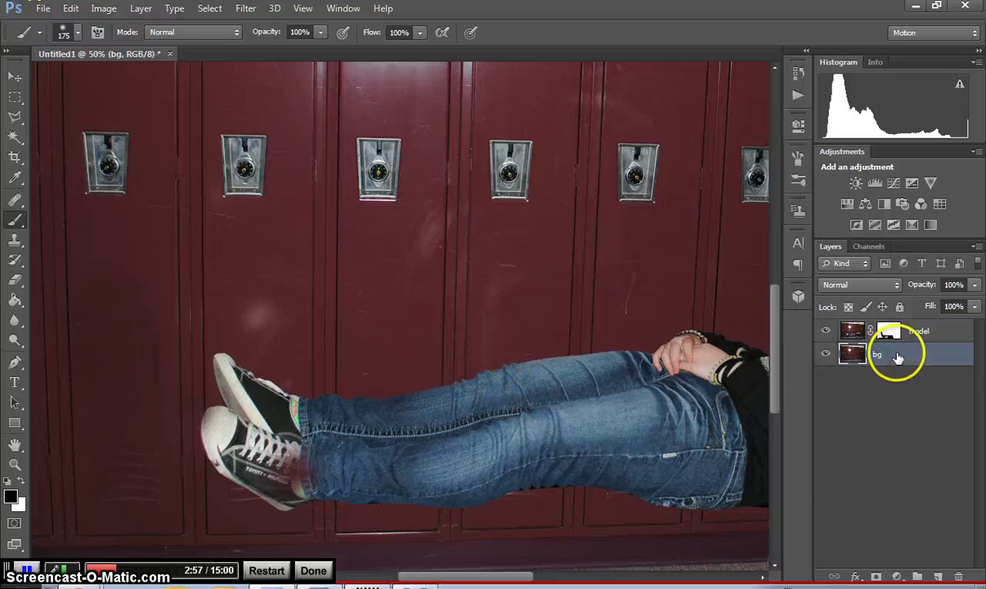
left_click_drag(898, 357, 938, 576)
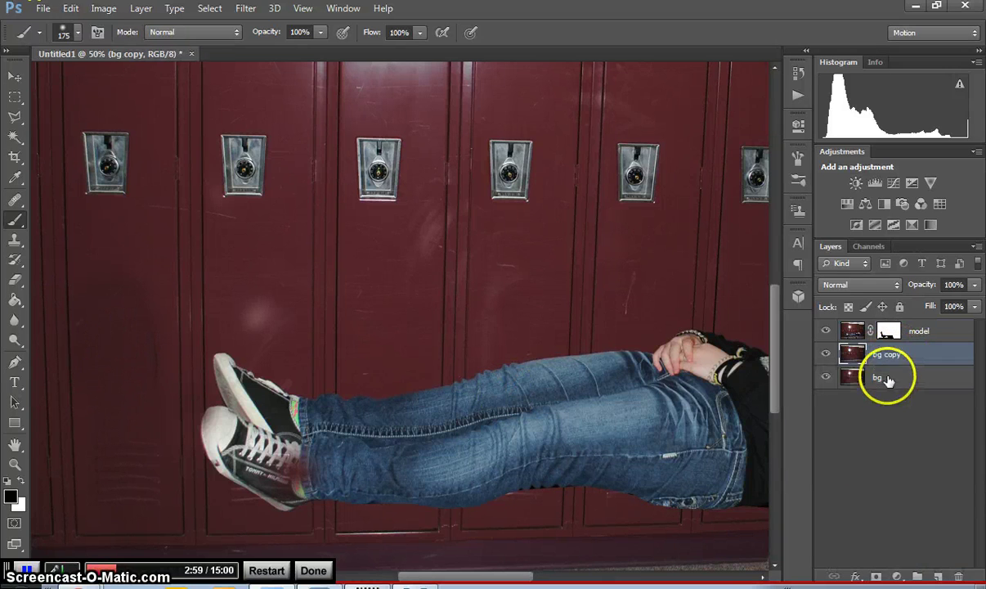
left_click(827, 378)
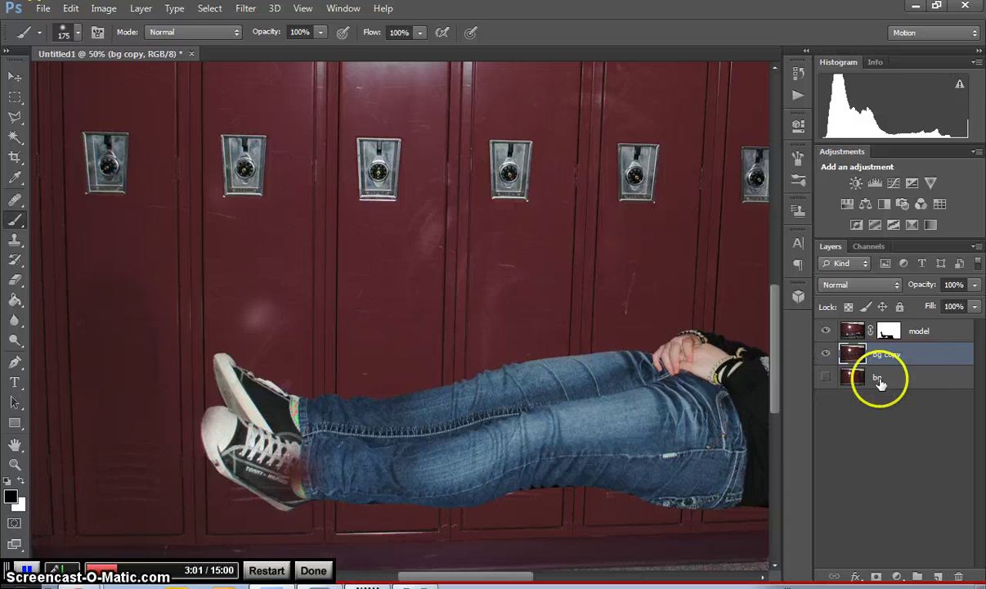
Apply a Brightness/Contrast adjustment to the bg copy layer with brightness set to 9
left_click(102, 9)
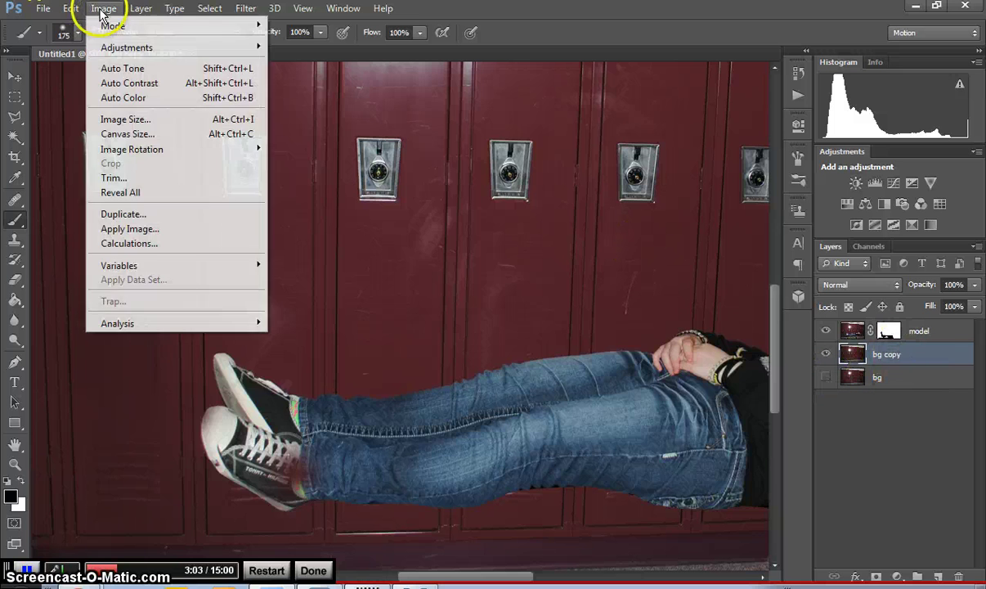
mouse_move(123, 51)
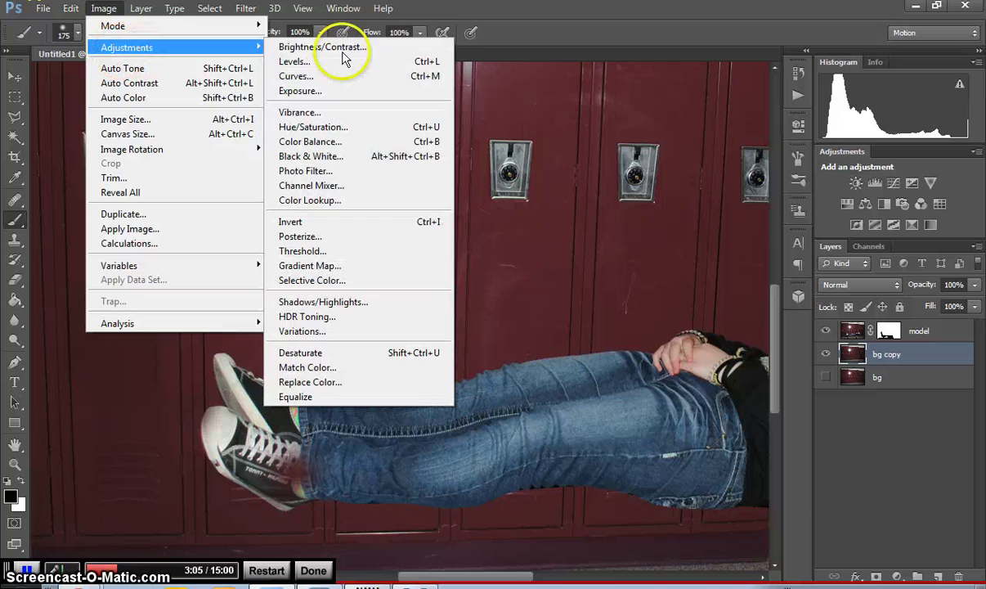
left_click(339, 43)
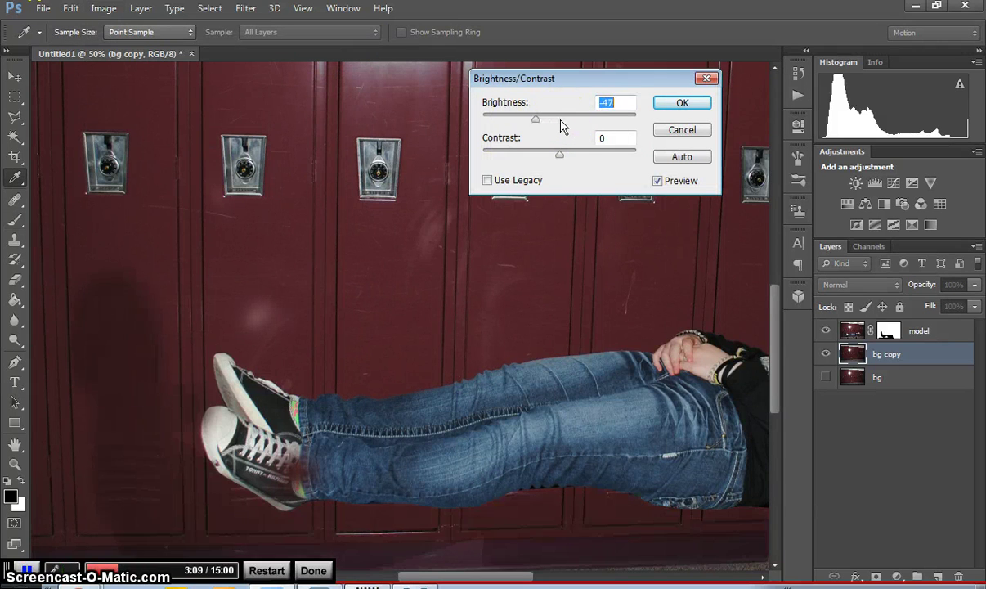
left_click_drag(561, 124, 531, 121)
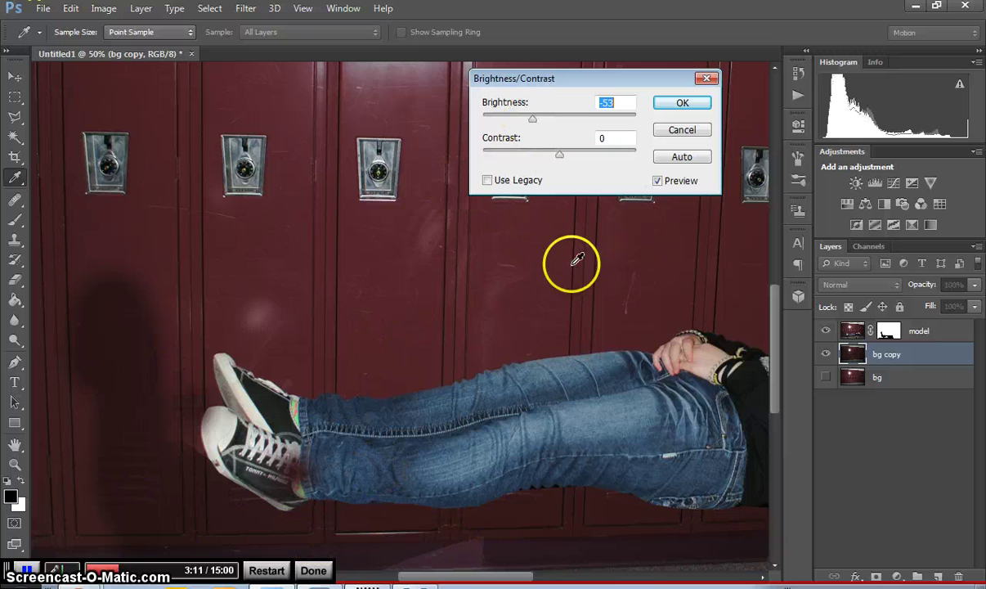
left_click_drag(536, 125, 564, 121)
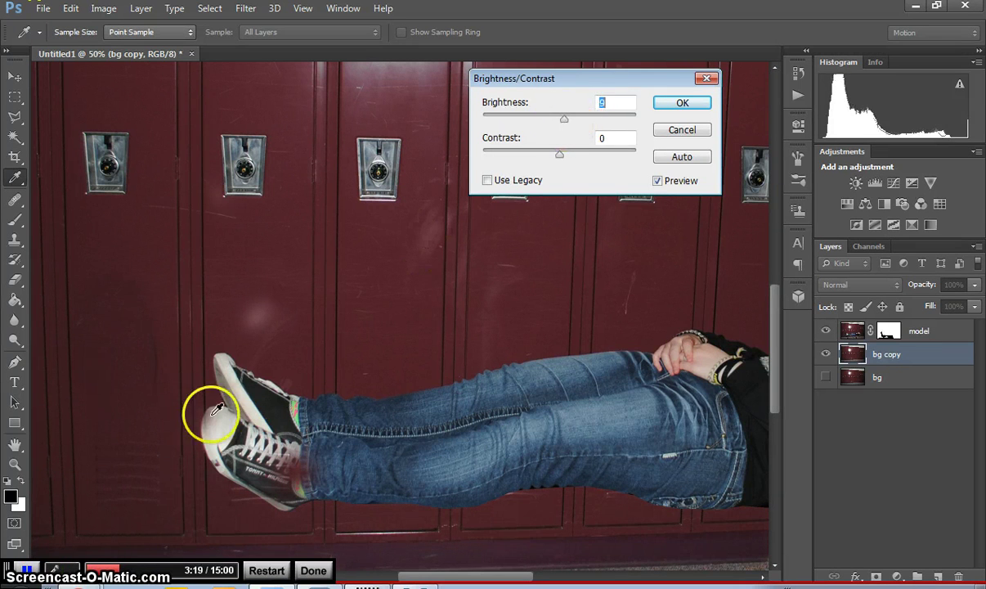
left_click(667, 103)
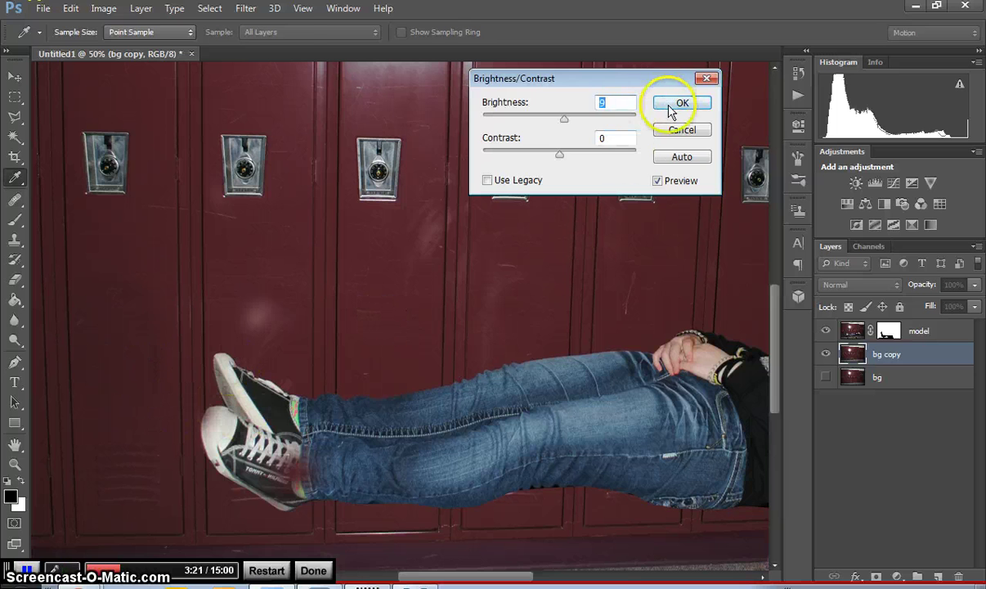
Add a new empty layer above the model layer and rename it shadow
key("b")
left_click(284, 465, "alt")
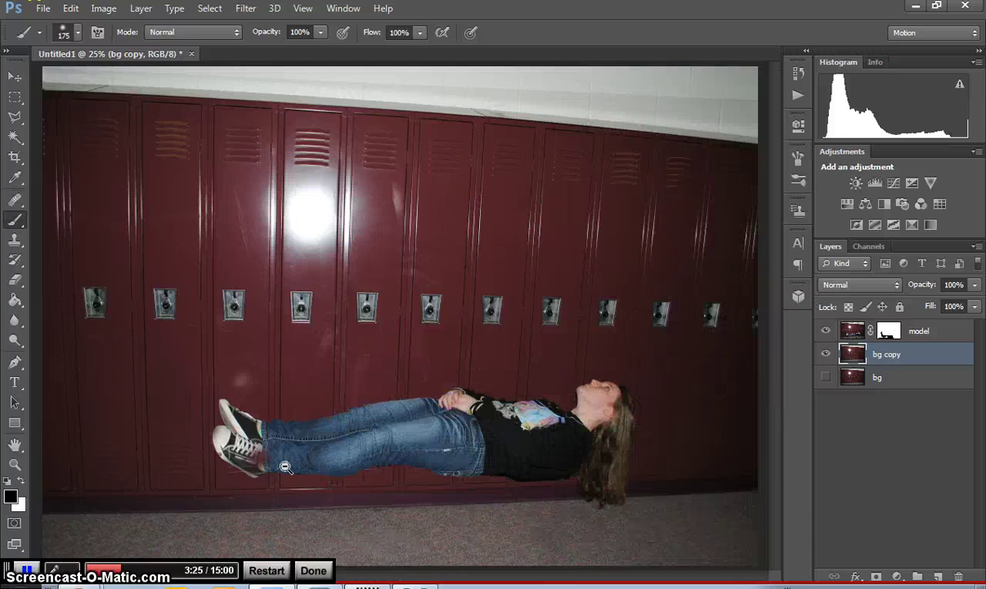
left_click(286, 466, "alt")
left_click(349, 455)
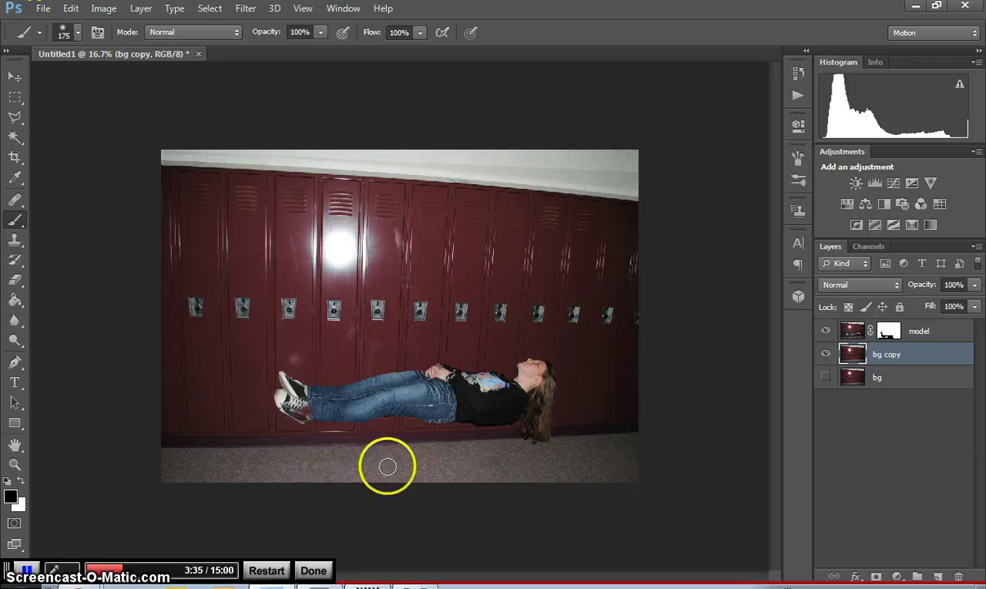
left_click(938, 577)
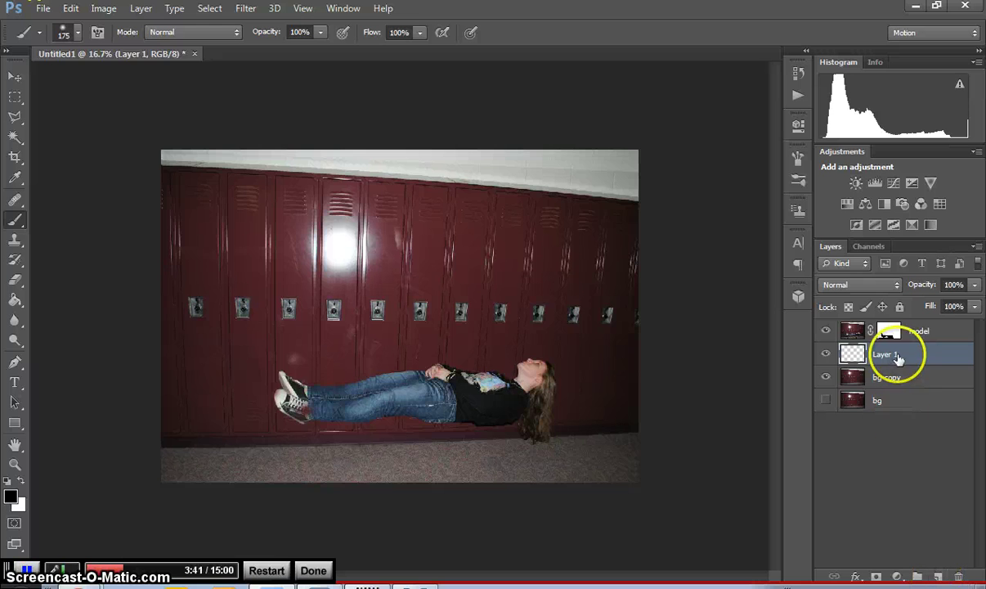
left_click_drag(898, 356, 901, 334)
double_click(886, 330)
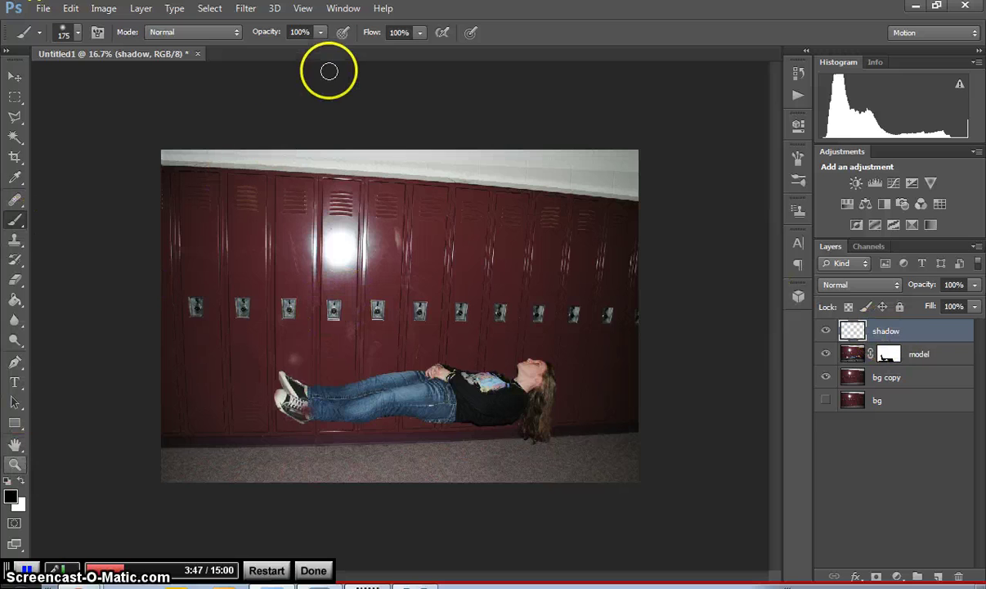
Set the Brush tool to 5% opacity and a size of 300
left_click_drag(321, 39, 321, 47)
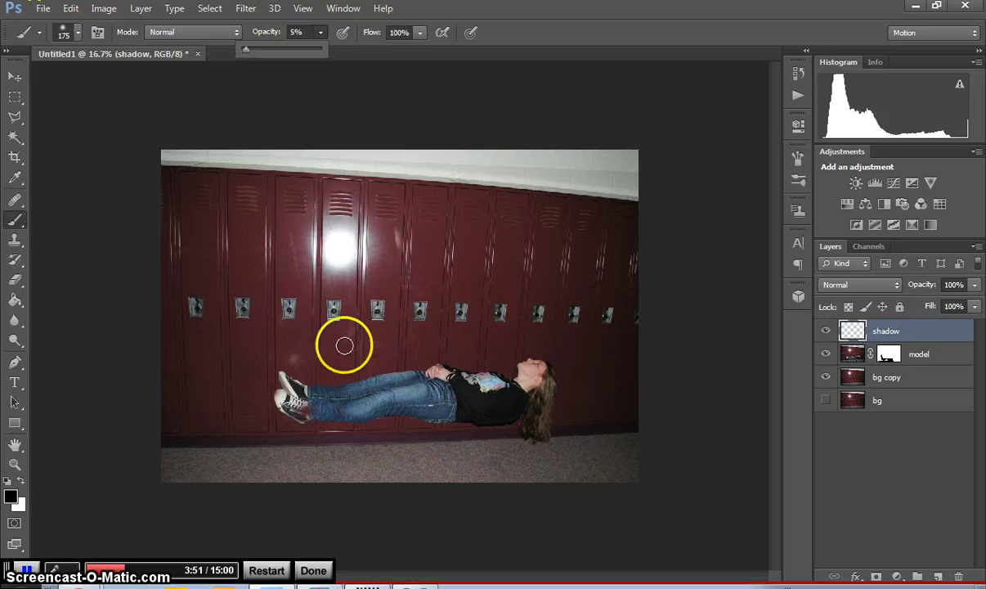
key("bracketright")
key("bracketright")
key("bracketright")
key("bracketright")
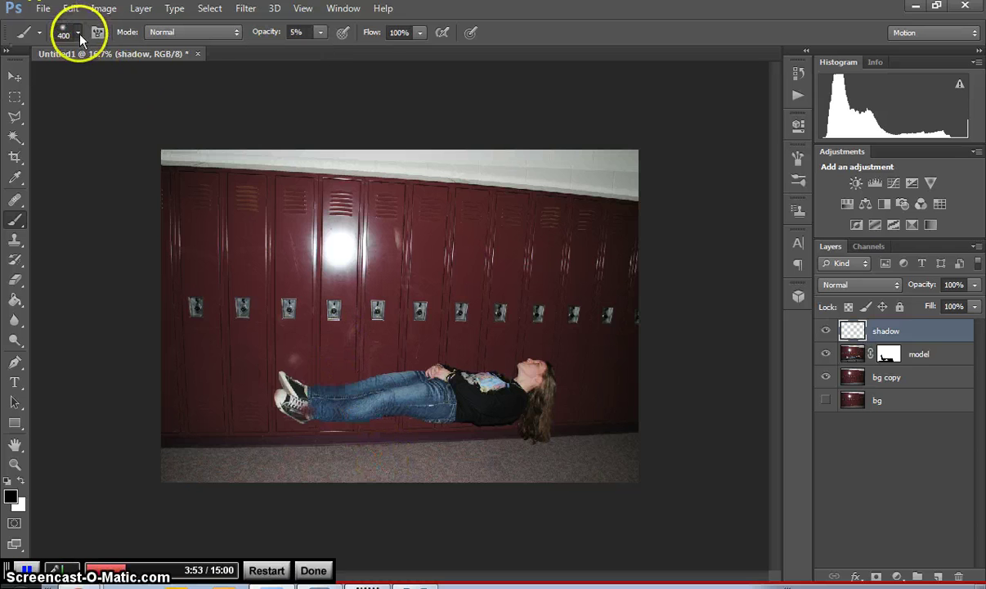
left_click(78, 33)
double_click(129, 147)
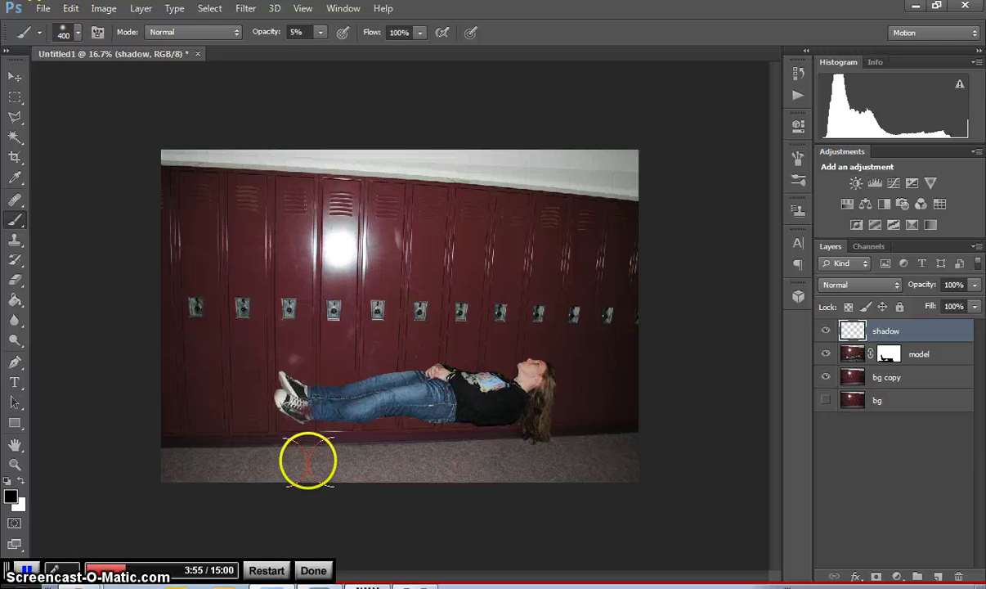
key("bracketleft")
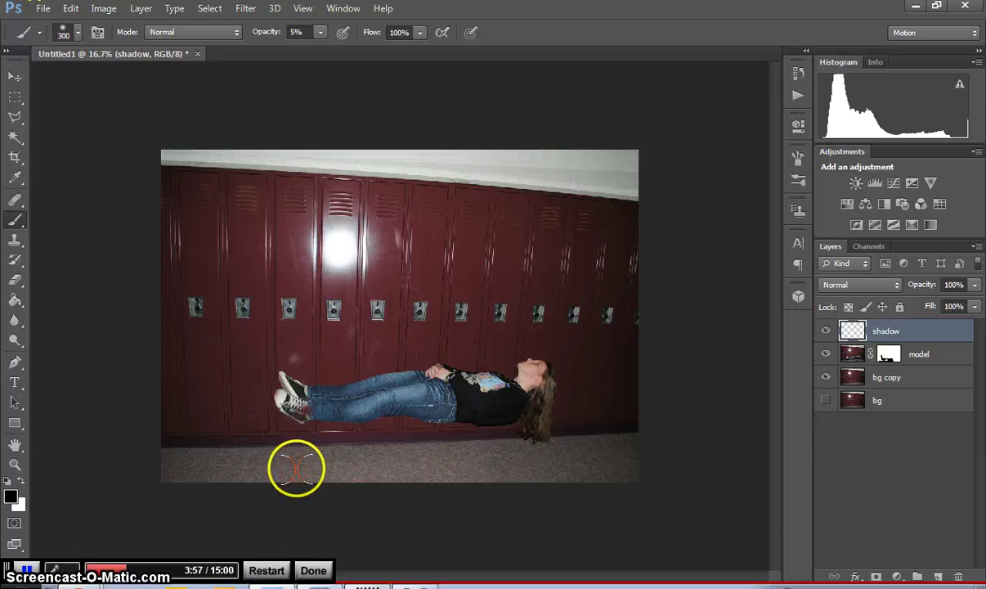
Paint a faint black shadow on the carpet beneath the model on the shadow layer, toggling the layer's visibility to compare
mouse_move(306, 467)
left_mouse_down()
mouse_move(526, 465)
mouse_move(305, 467)
mouse_move(319, 471)
mouse_move(280, 462)
mouse_move(302, 469)
left_mouse_up()
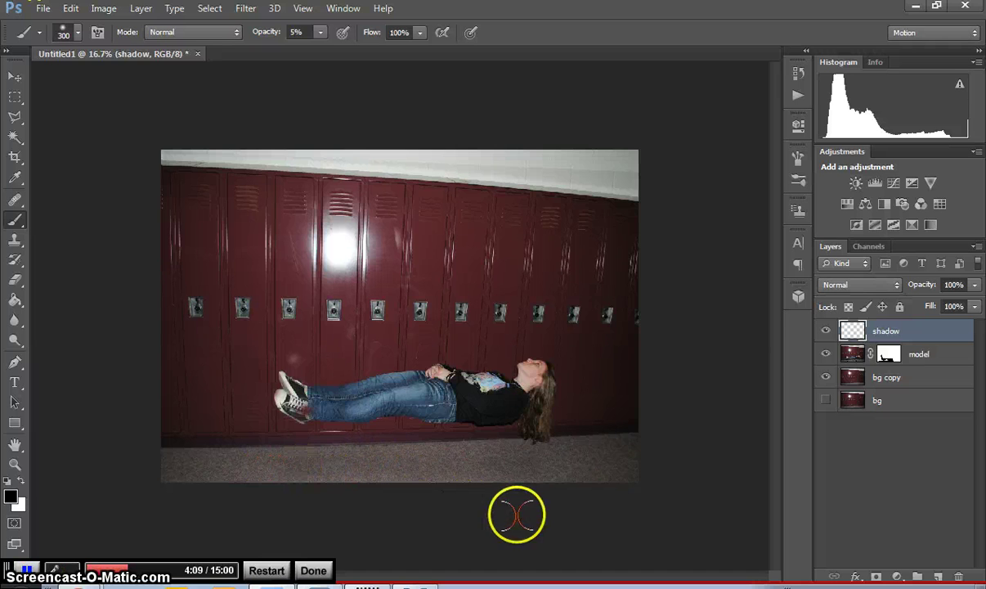
left_click(826, 331)
left_click(825, 331)
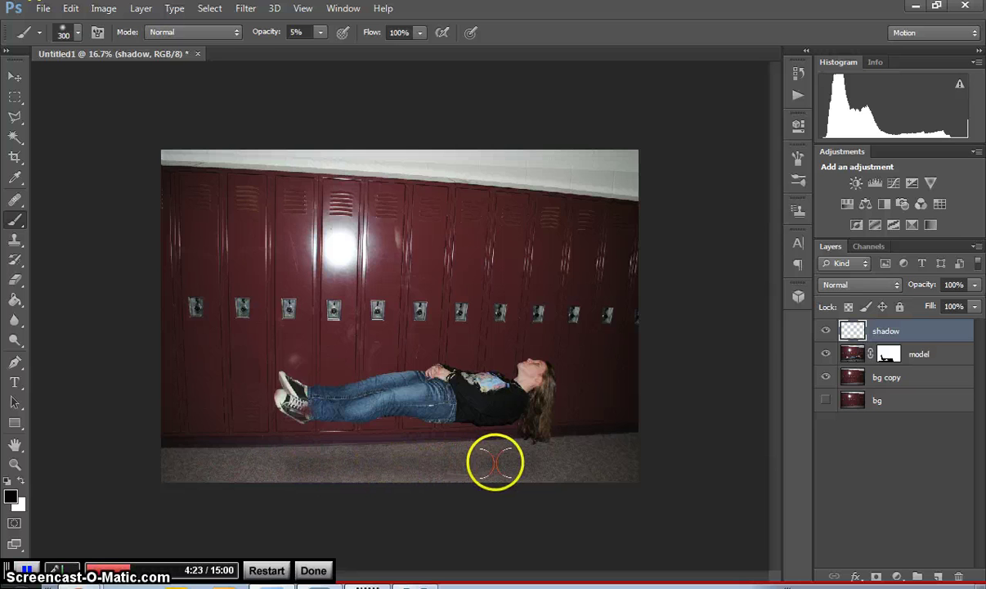
left_click(824, 331)
left_click(824, 332)
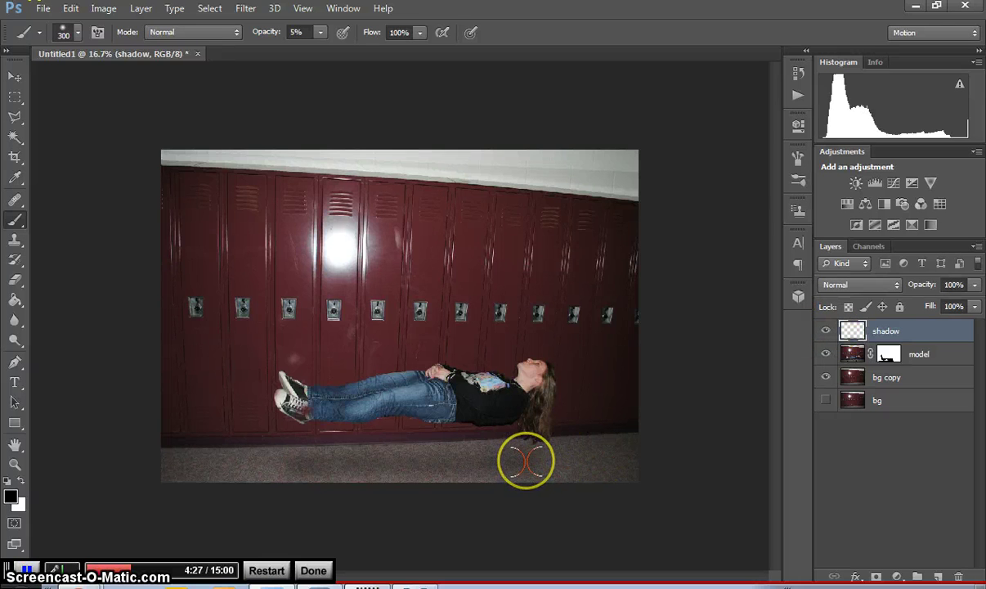
mouse_move(525, 460)
left_mouse_down()
mouse_move(302, 464)
mouse_move(425, 460)
mouse_move(301, 455)
mouse_move(382, 458)
left_mouse_up()
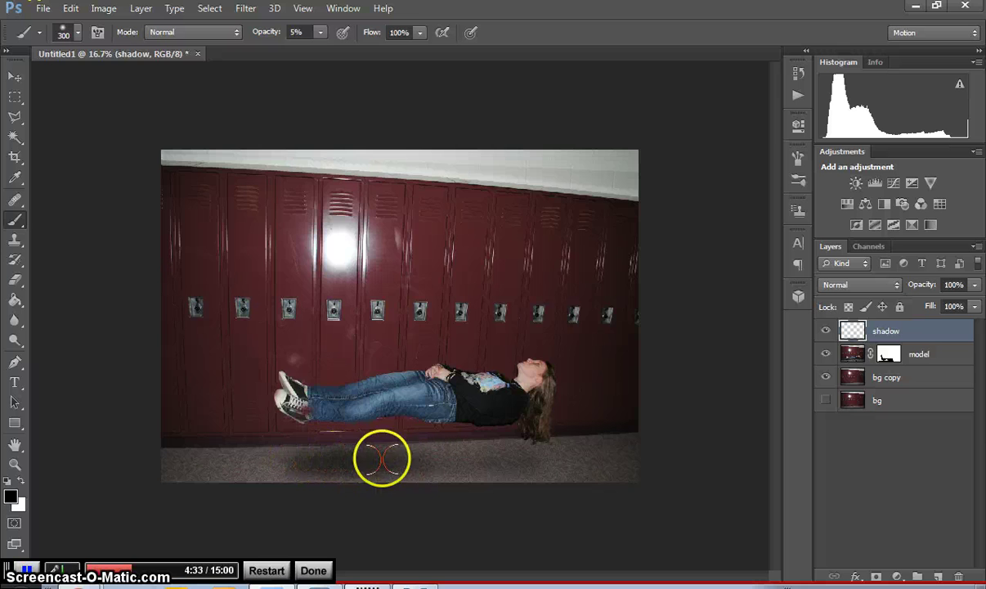
left_click(826, 331)
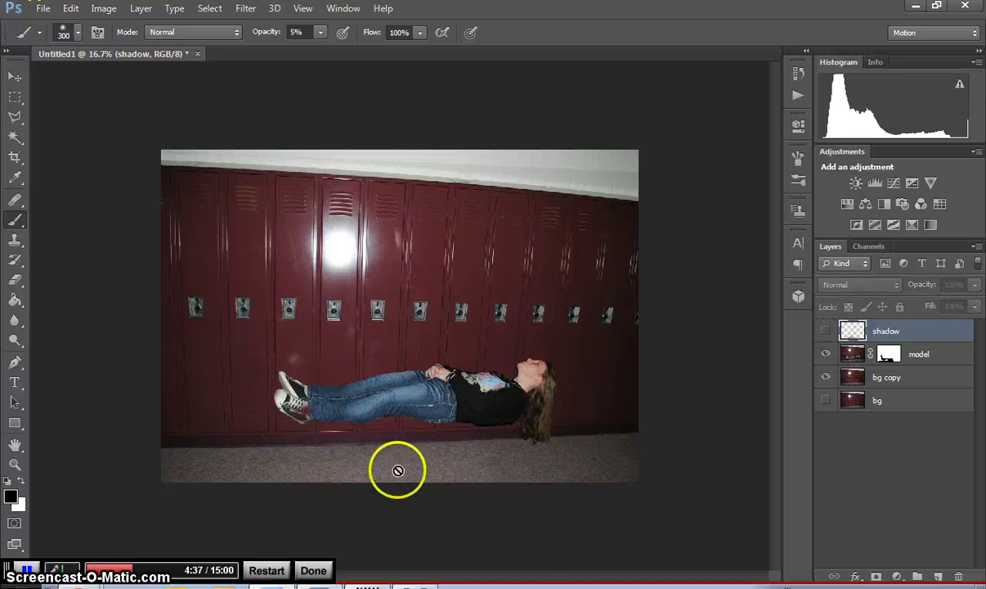